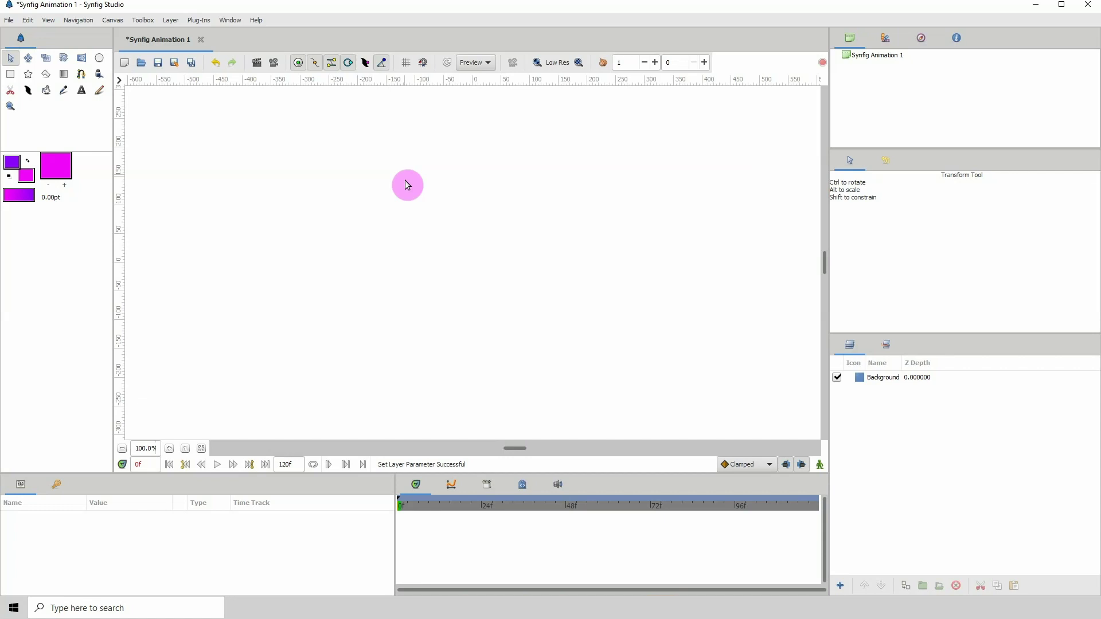
- Create a magenta text layer reading 'jhbbhjhj' near the canvas centre
left_click(82, 90)
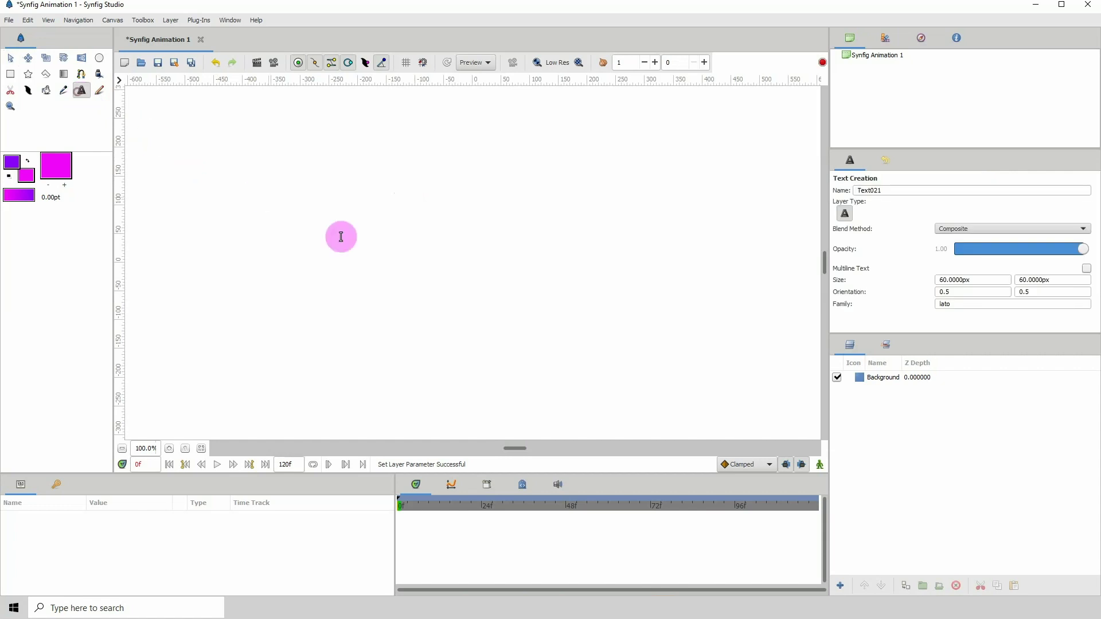
left_click(387, 263)
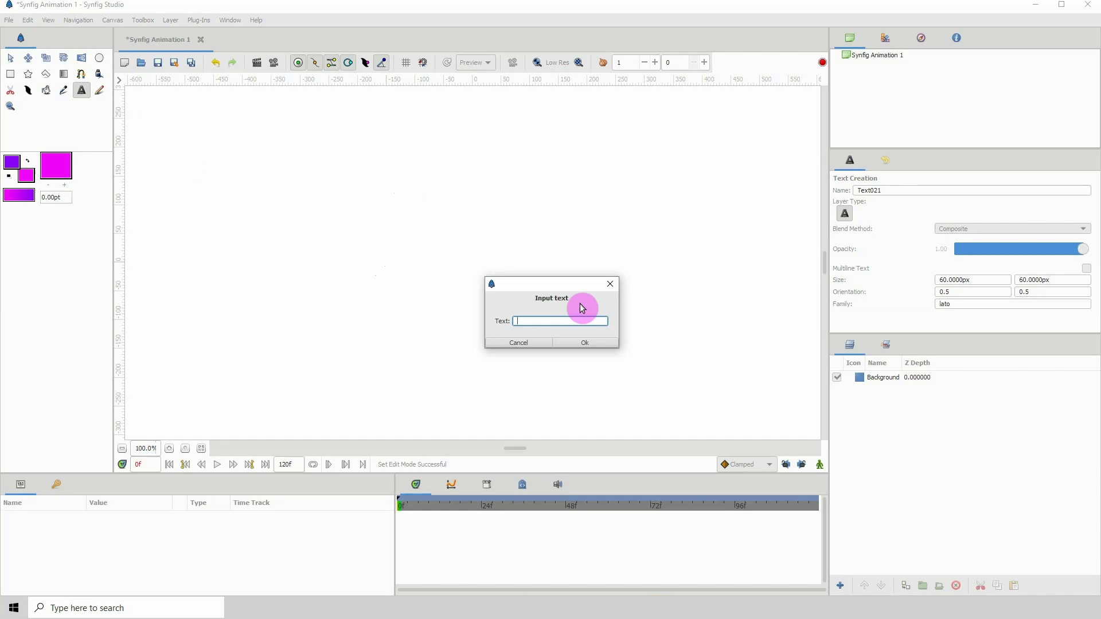
type("jhbbhjhj")
left_click(576, 343)
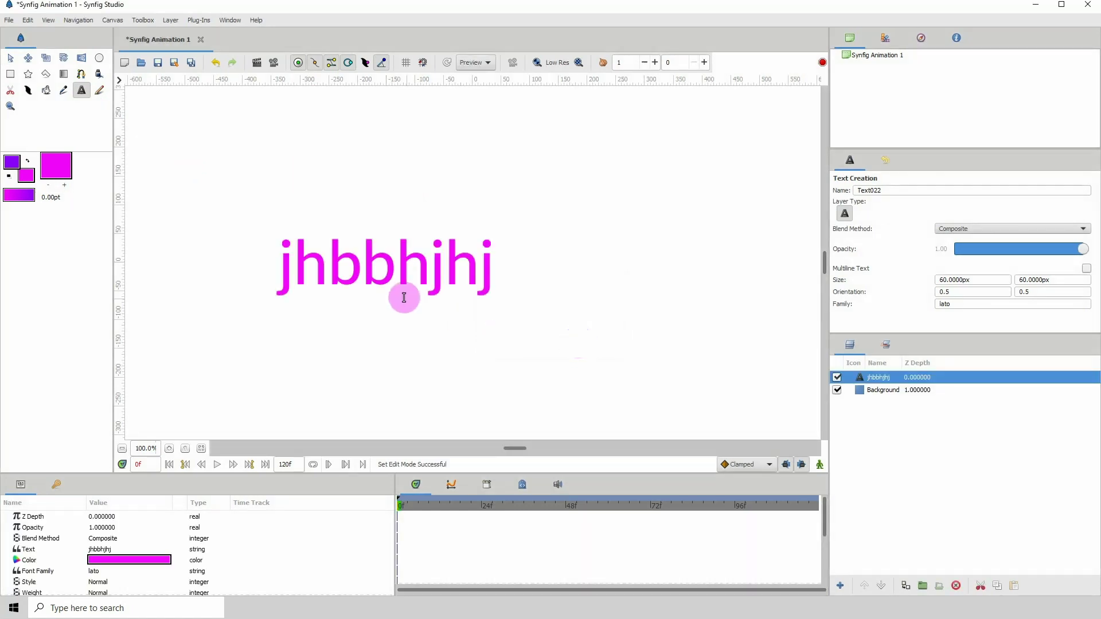
- Nudge the text origin up and right to -74px, 22px and enlarge the Params panel
left_click(10, 58)
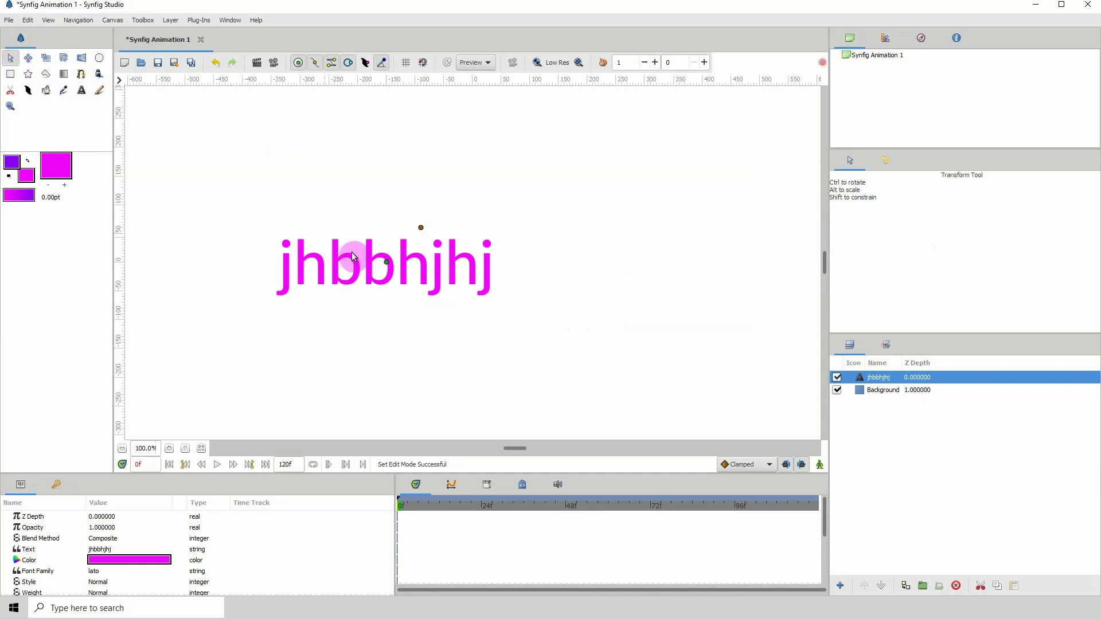
left_click_drag(386, 264, 430, 250)
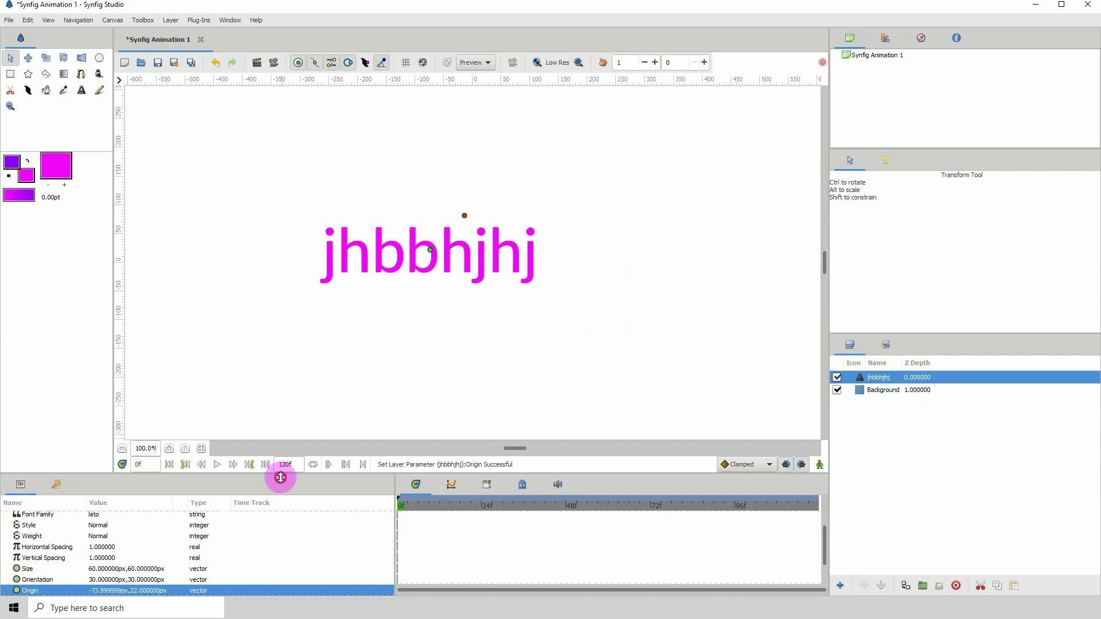
left_click_drag(280, 477, 298, 412)
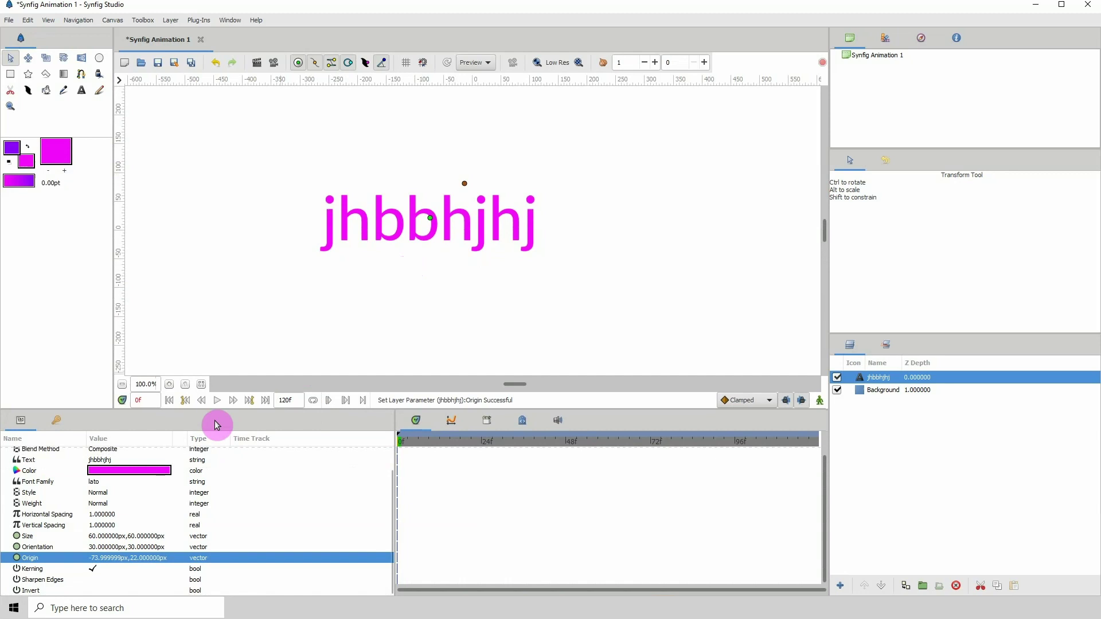
- Convert the Text parameter to Int String, briefly trying Real String, so the canvas shows 0
left_click(41, 461)
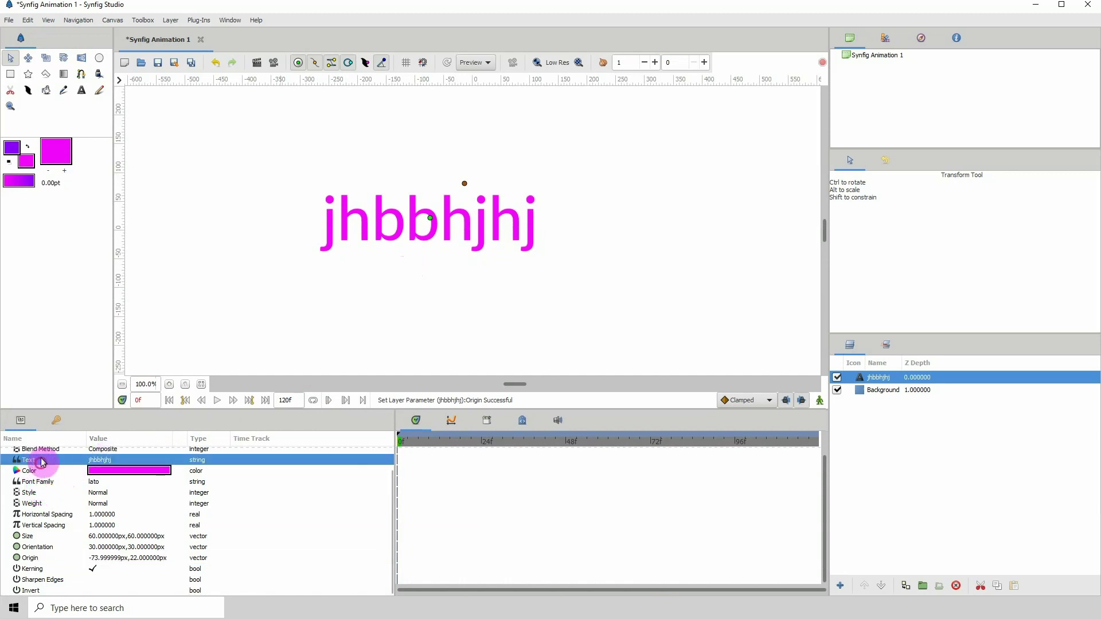
right_click(71, 464)
mouse_move(103, 470)
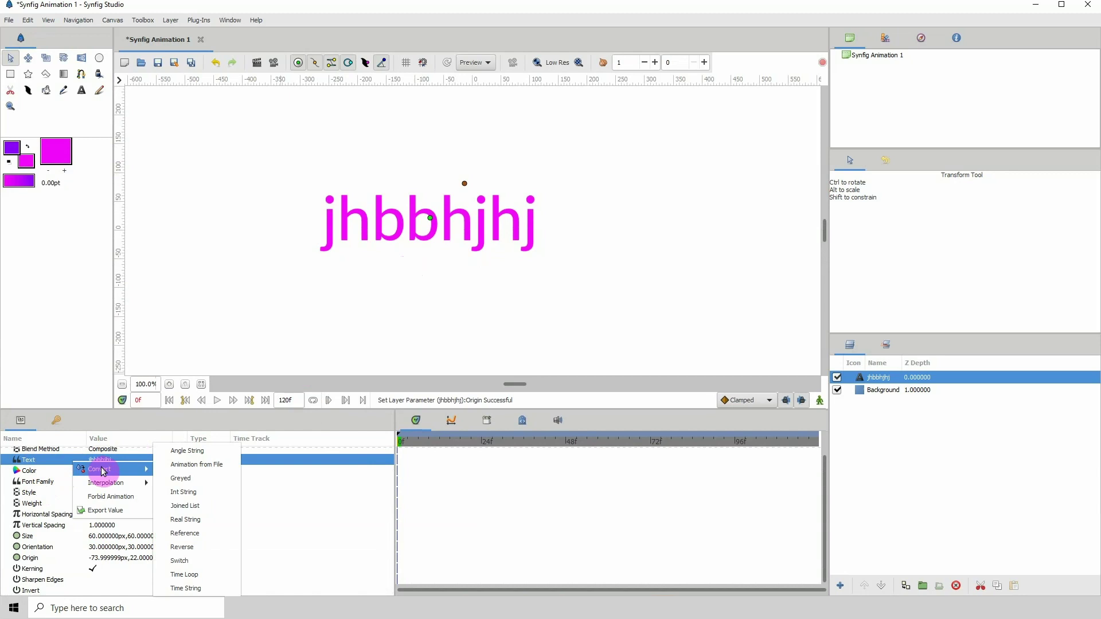
left_click(183, 493)
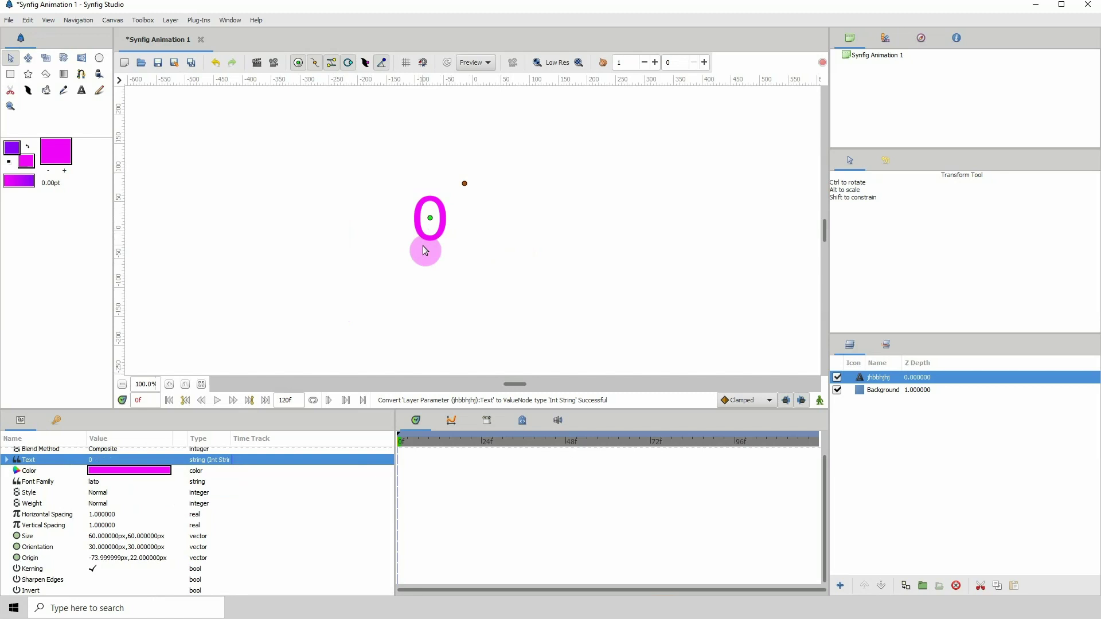
right_click(95, 460)
mouse_move(139, 474)
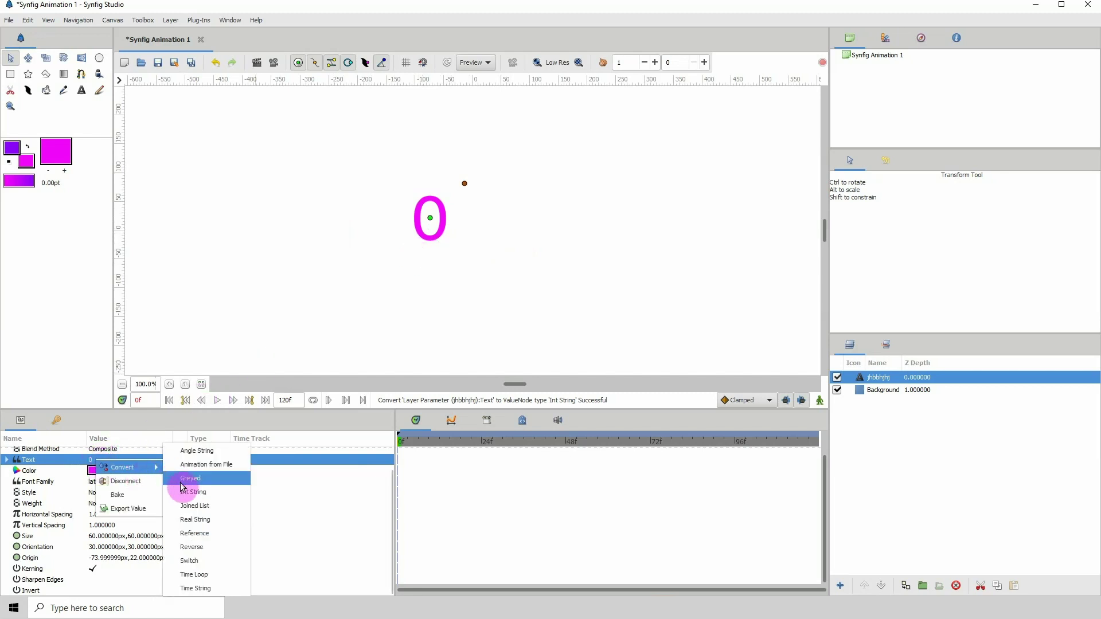
left_click(197, 521)
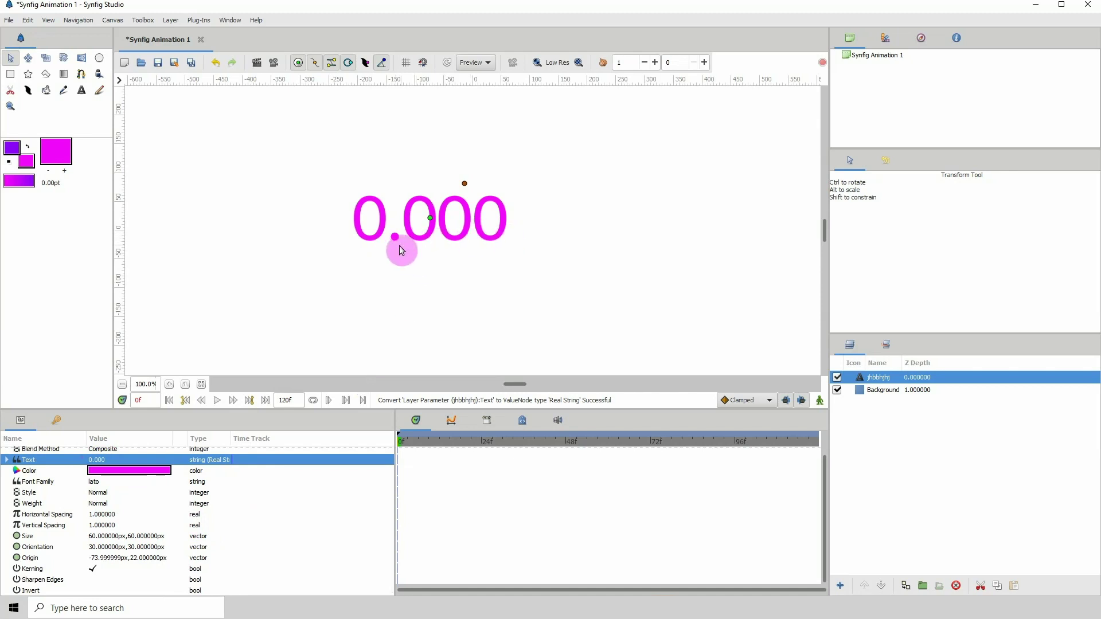
right_click(93, 463)
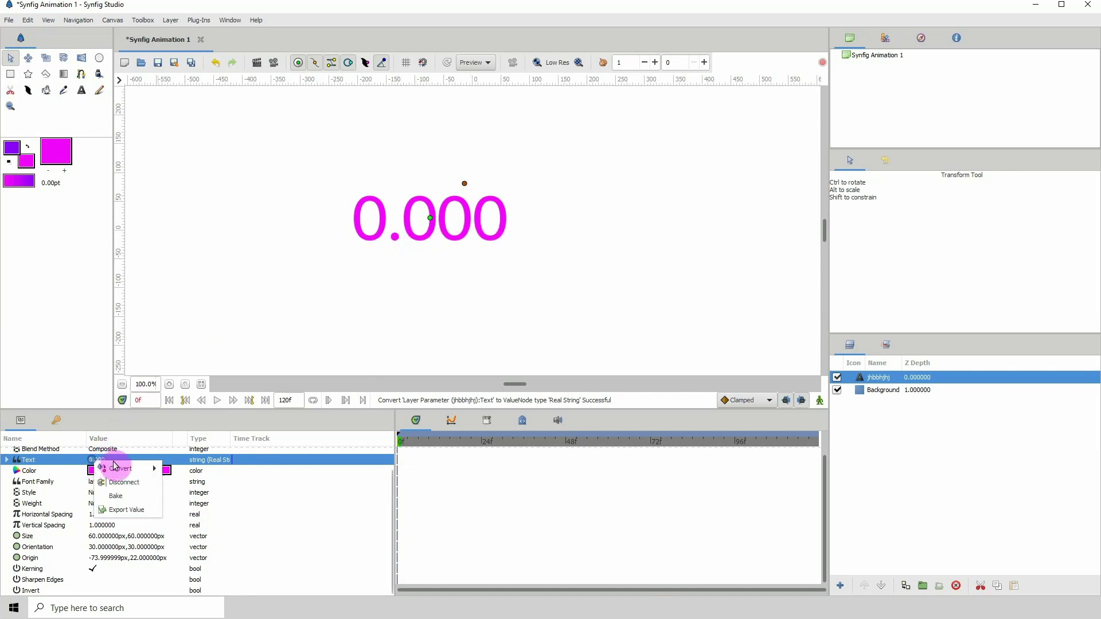
mouse_move(122, 468)
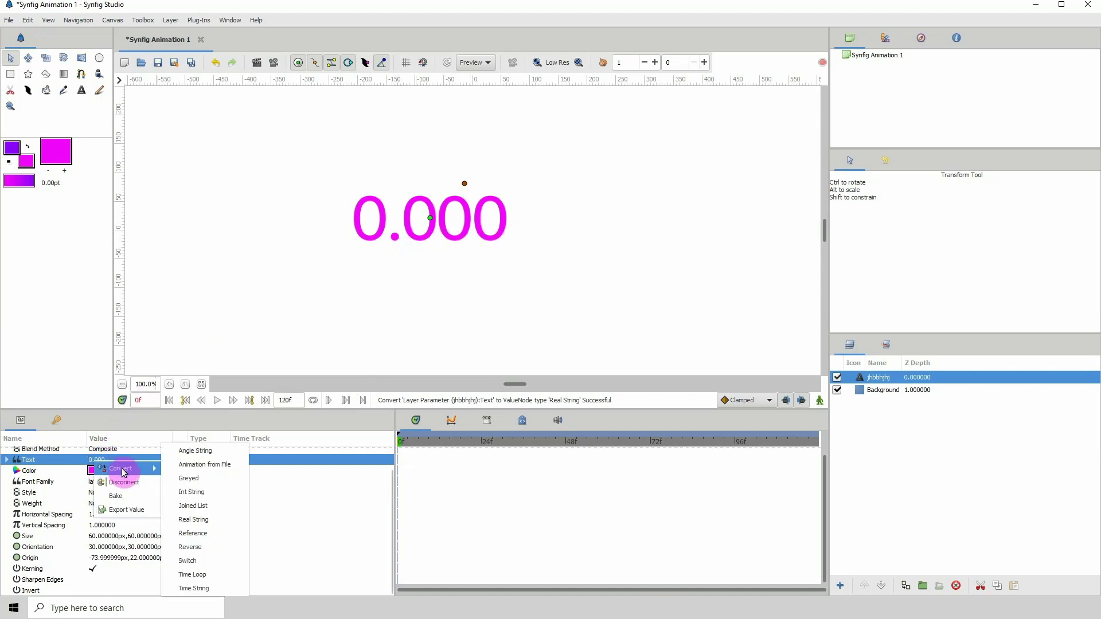
left_click(194, 492)
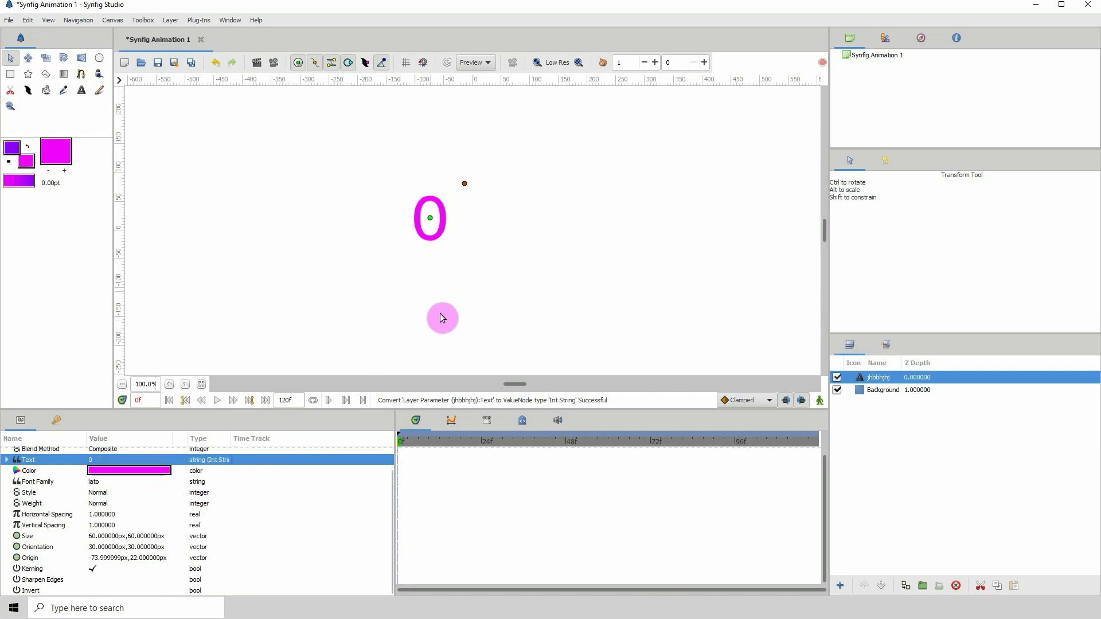
- Expand the Text parameter and set the Int String's Width to 5
left_click(7, 460)
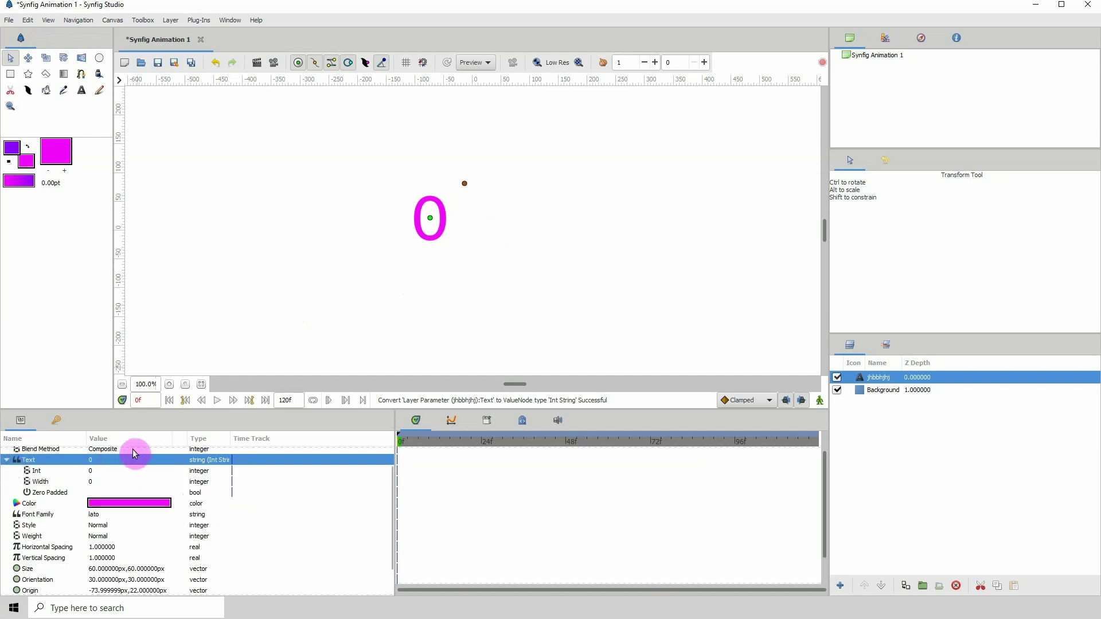
left_click(46, 475)
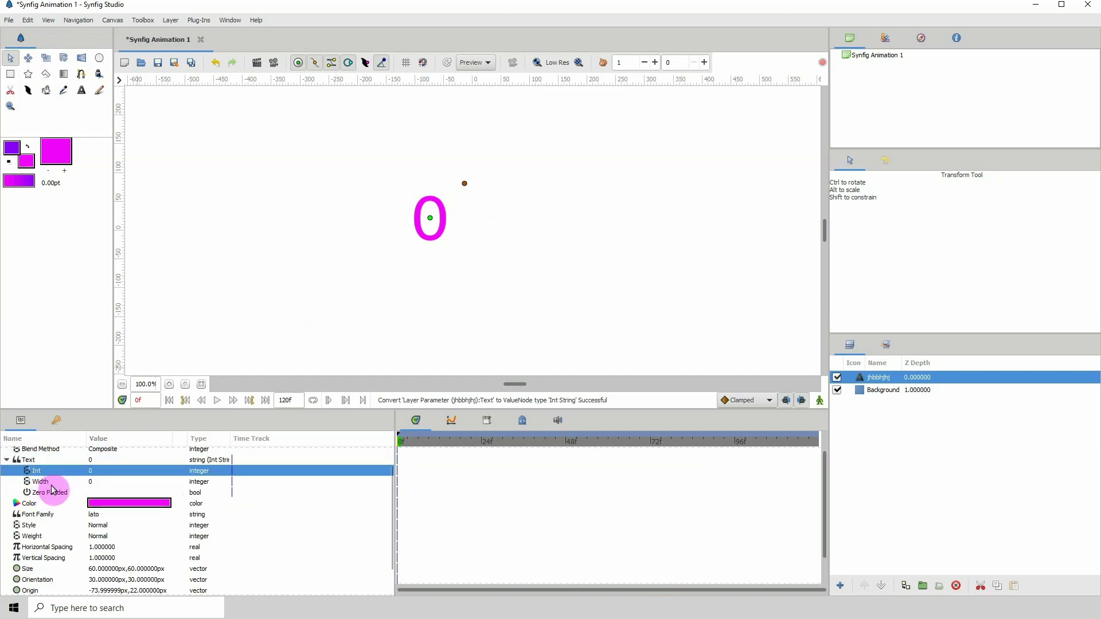
left_click(94, 485)
left_click(92, 484)
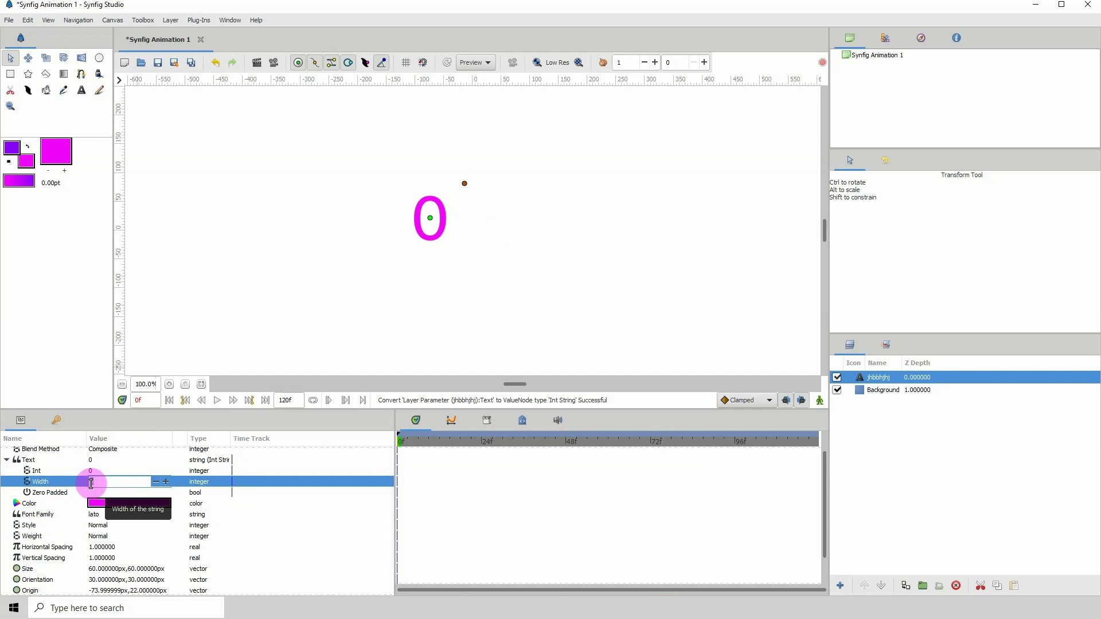
type("5")
left_click(99, 488)
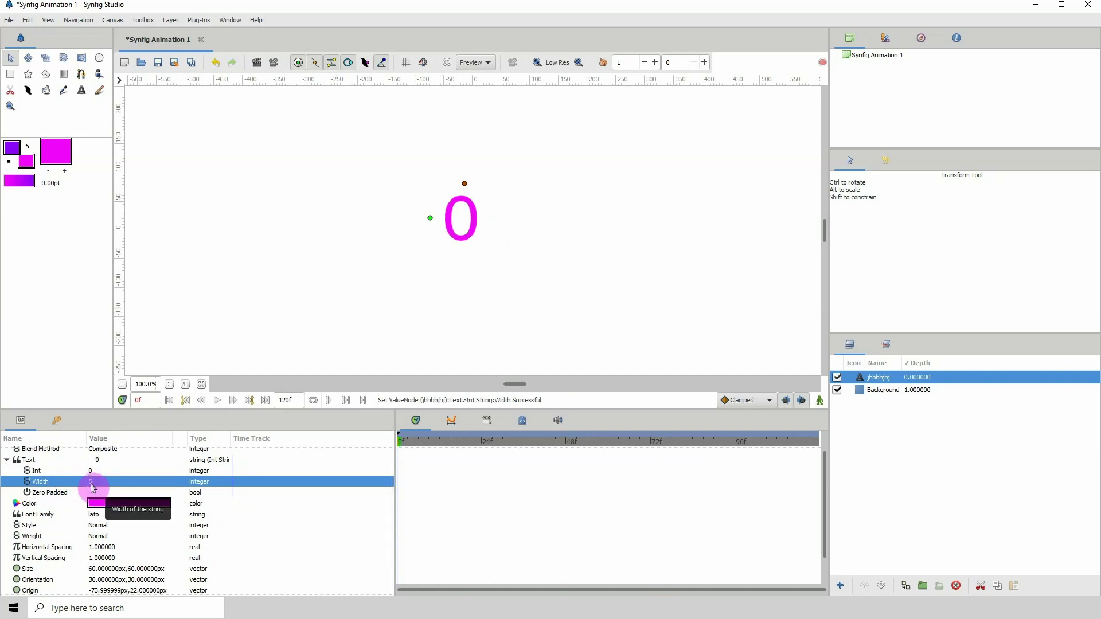
left_click(427, 228)
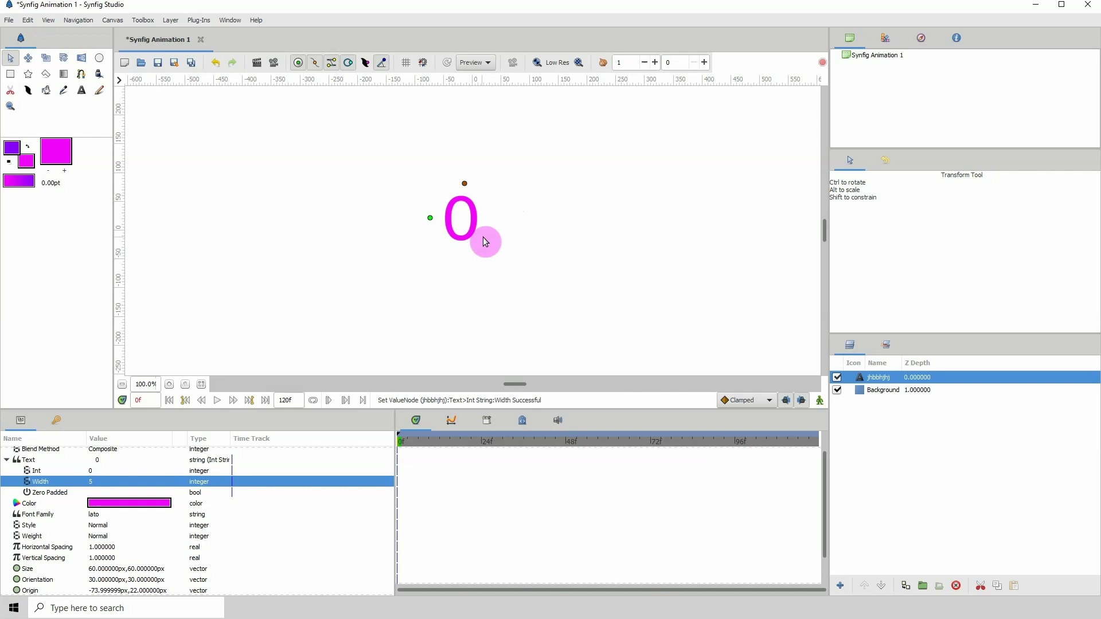
left_click(216, 65)
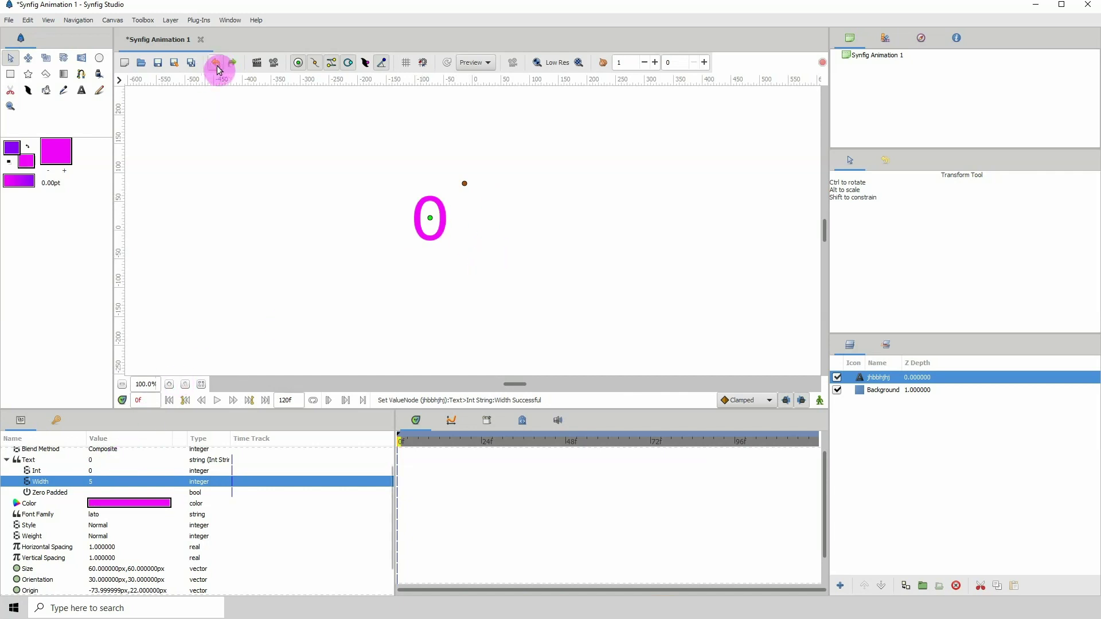
- Try Int values 1 and 2, then set the Int value back to 0
left_click(92, 471)
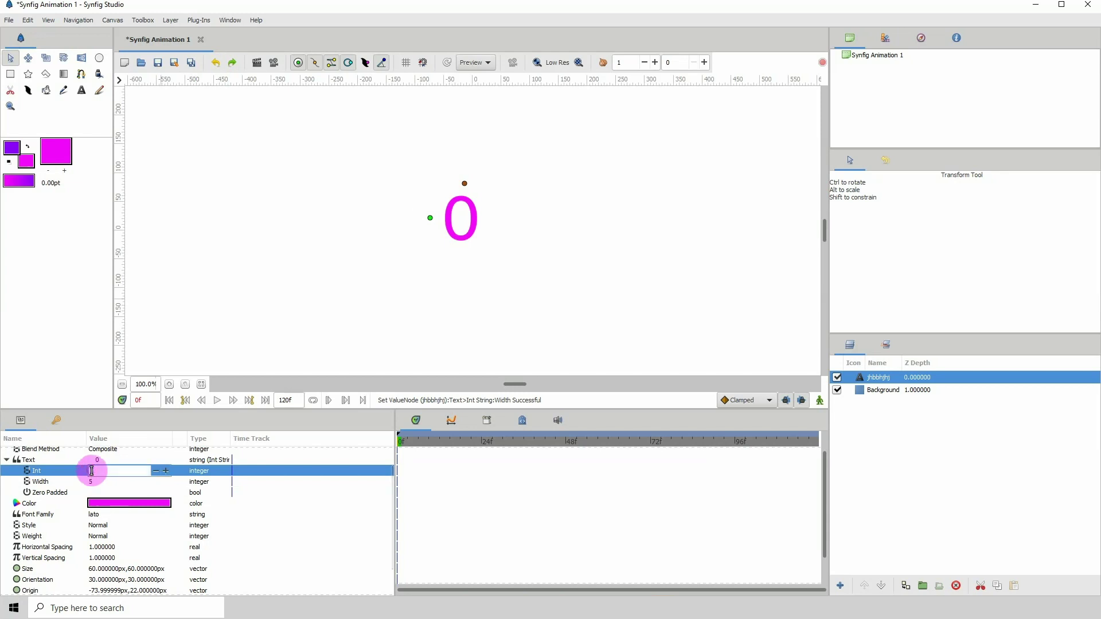
left_click(93, 471)
type("1")
key("Return")
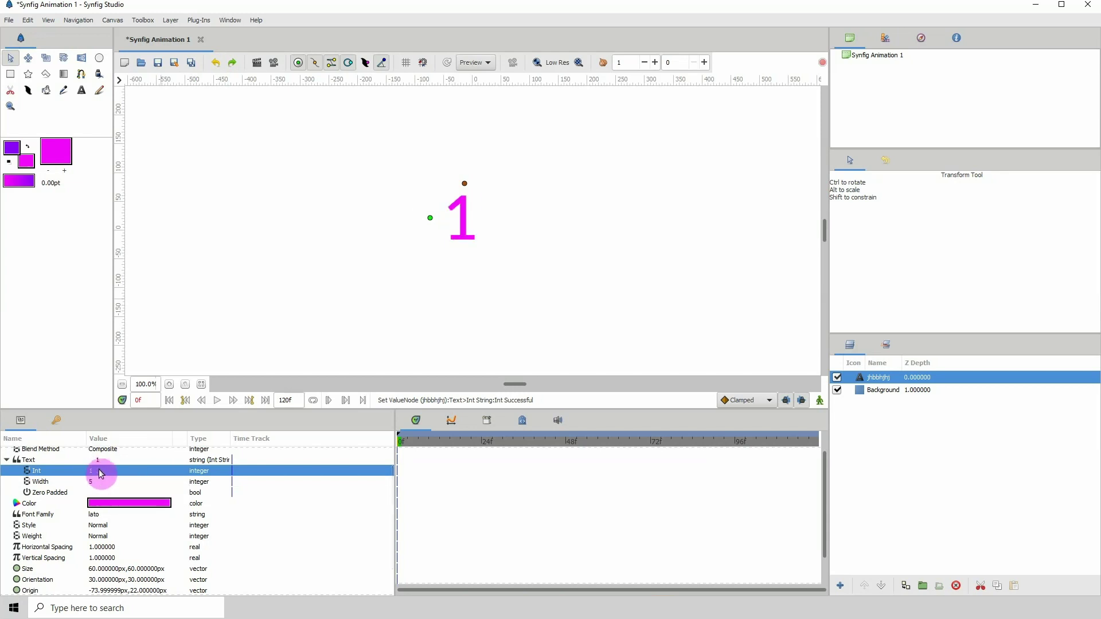
left_click(98, 469)
type("2")
key("Return")
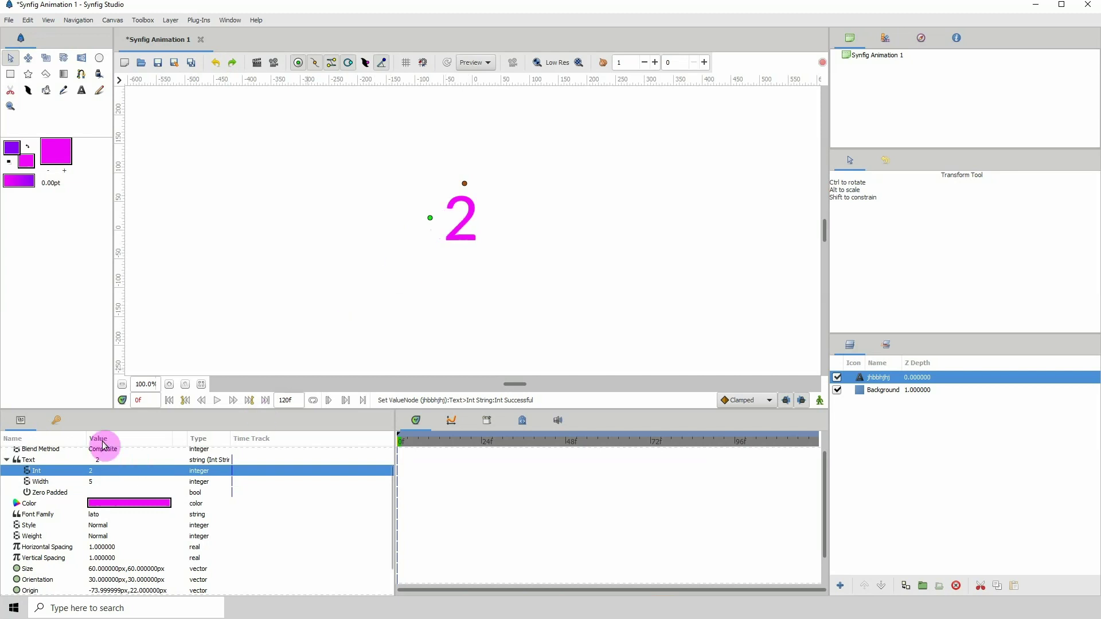
left_click(92, 471)
type("0")
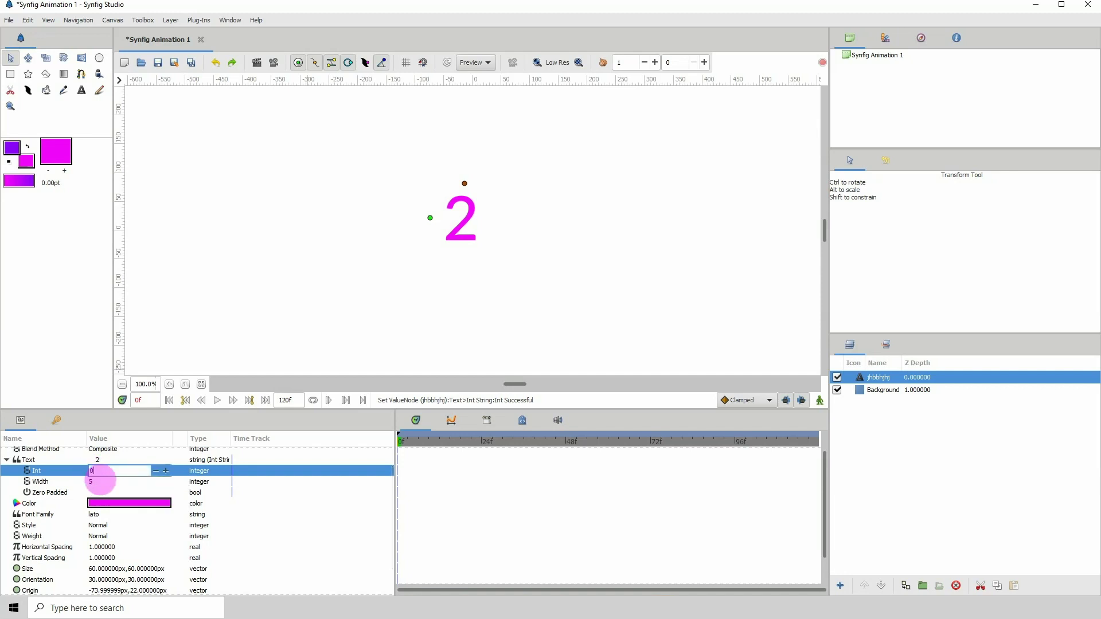
key("Return")
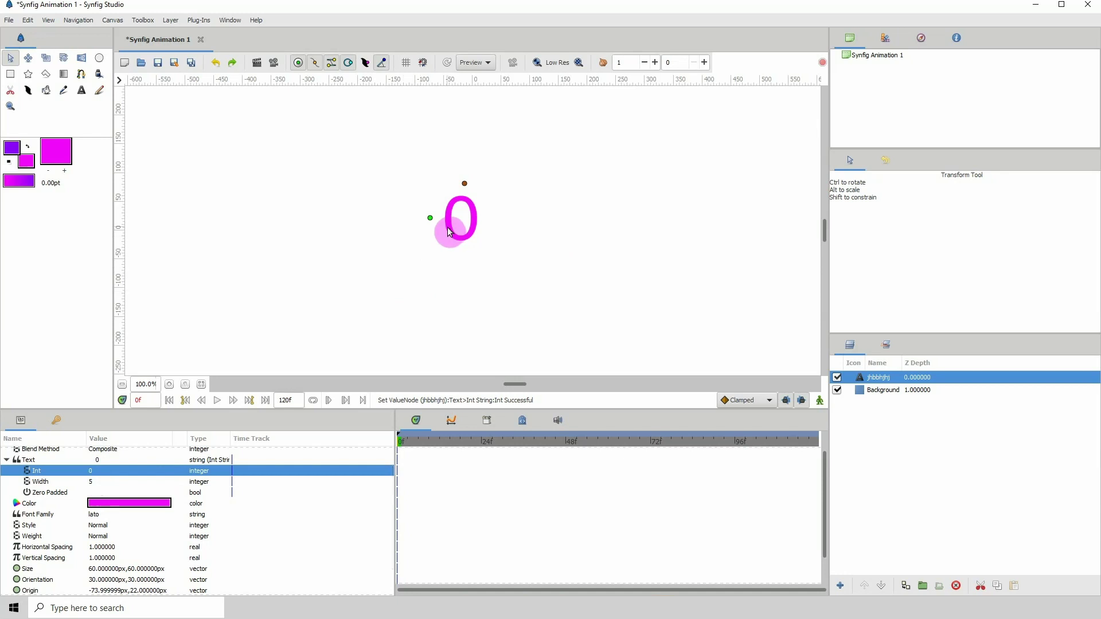
- Group the text layer and add a Rotate layer with its origin right of the 0
left_click(922, 585)
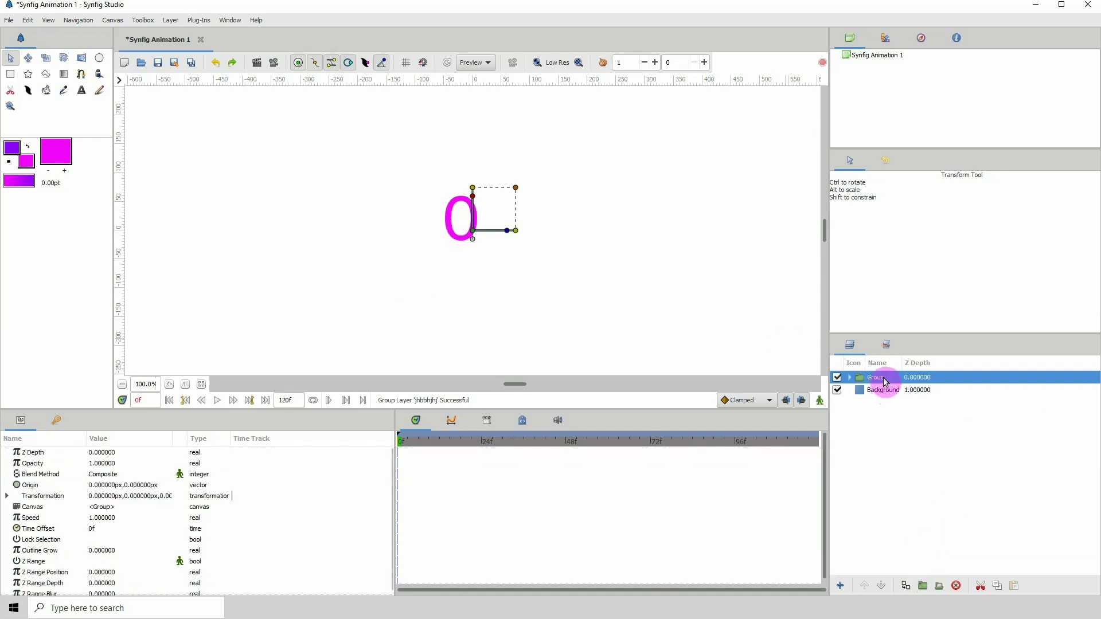
right_click(886, 382)
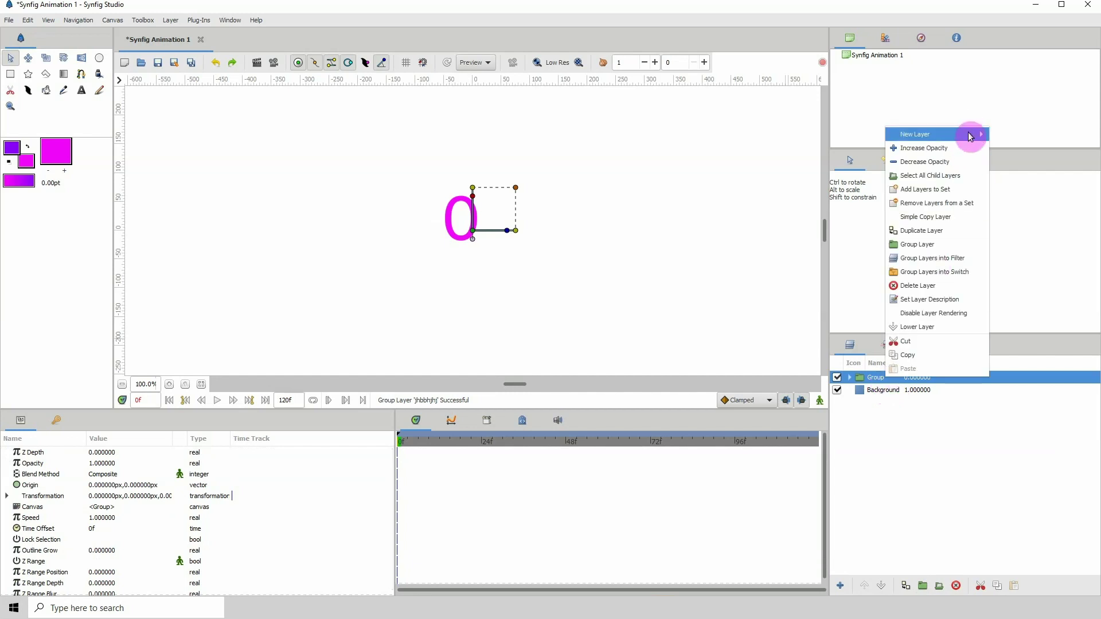
left_click(968, 133)
mouse_move(1027, 272)
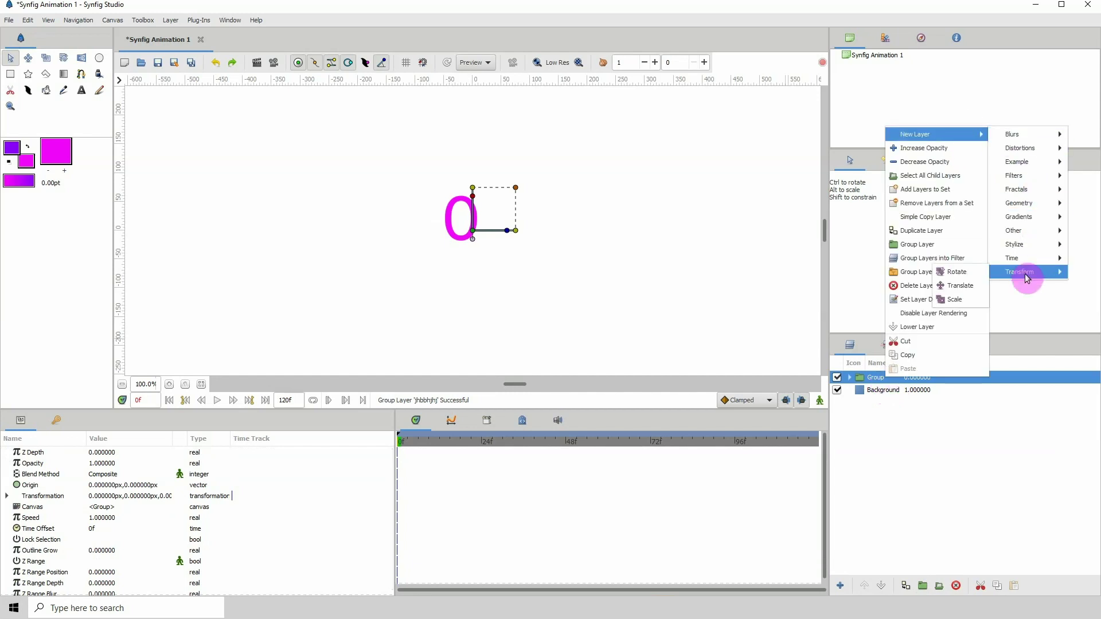
left_click(950, 275)
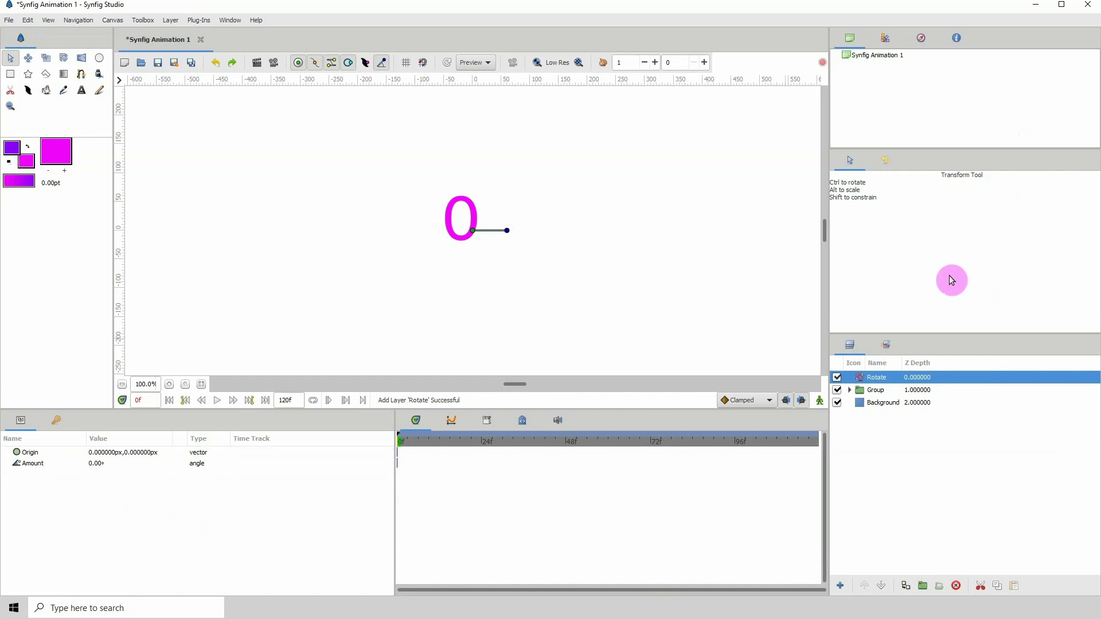
left_click_drag(475, 235, 587, 222)
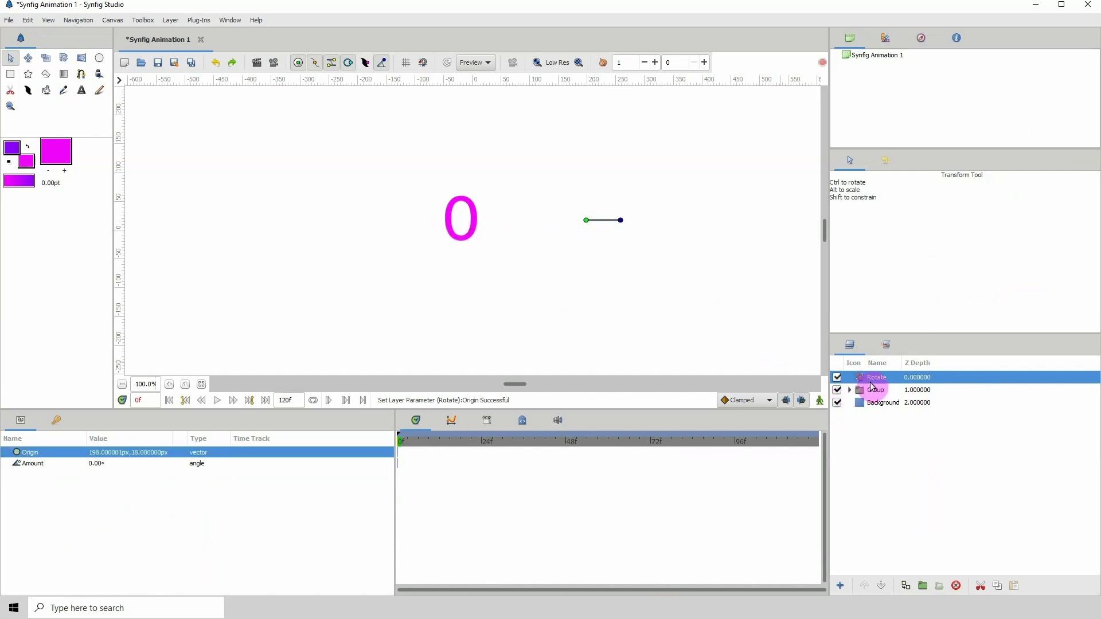
- Rename the Rotate layer num_control, wrap it in its own group, and select it
double_click(871, 378)
type("nul")
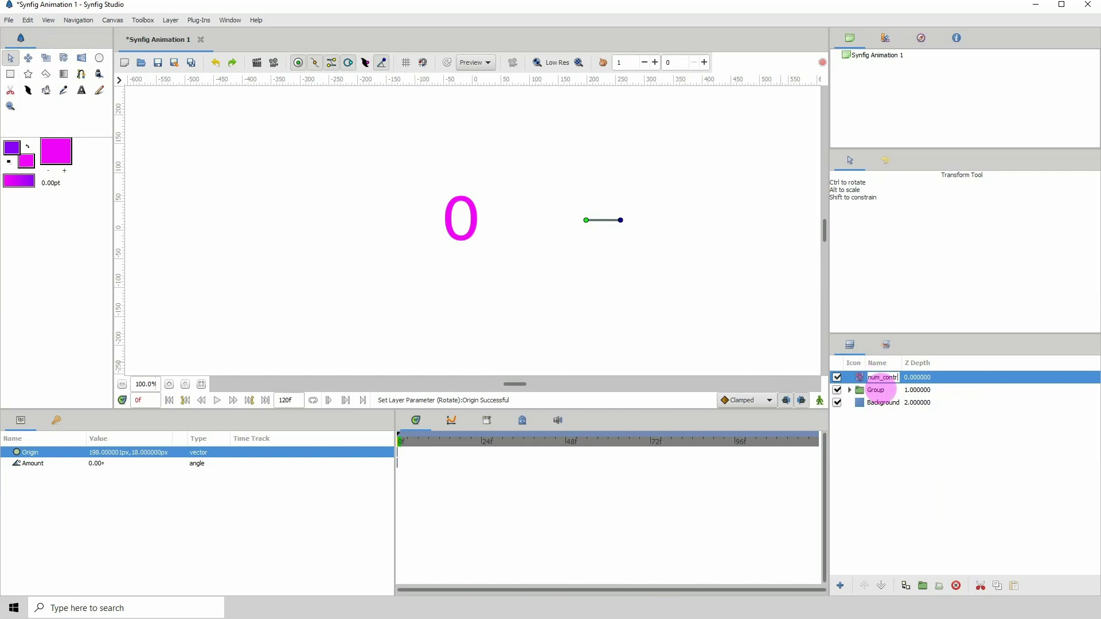
type("_control")
key("Return")
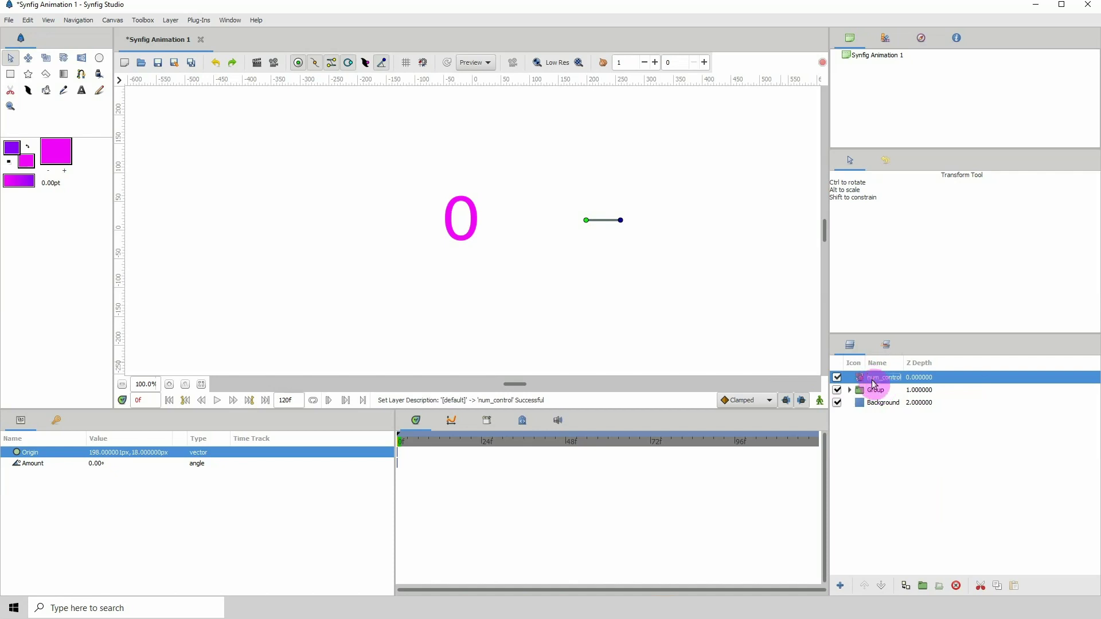
left_click(920, 585)
left_click(872, 379)
left_click(849, 377)
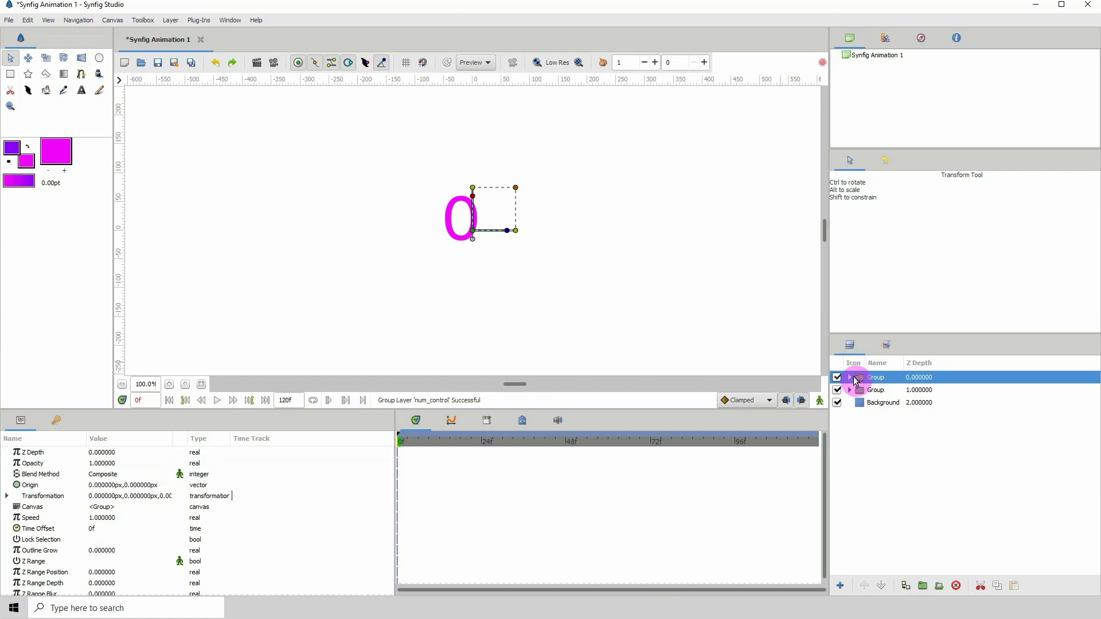
left_click(894, 381)
left_click(873, 389)
left_click(869, 377)
left_click(849, 377)
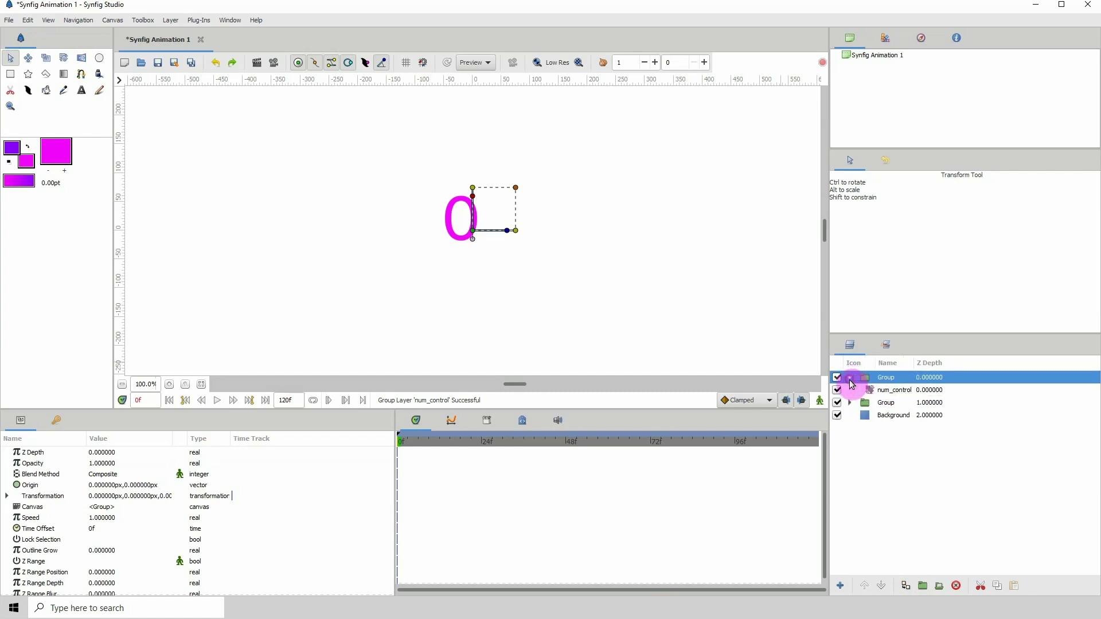
left_click(887, 392)
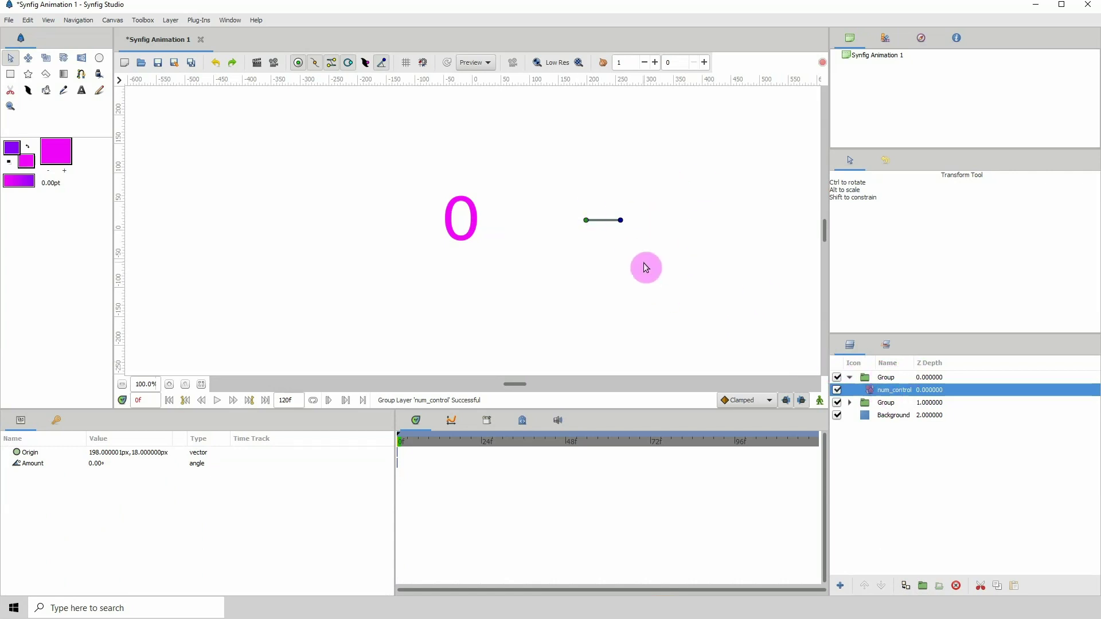
- Convert num_control's Amount to Scale and set its Scalar to 30
right_click(39, 470)
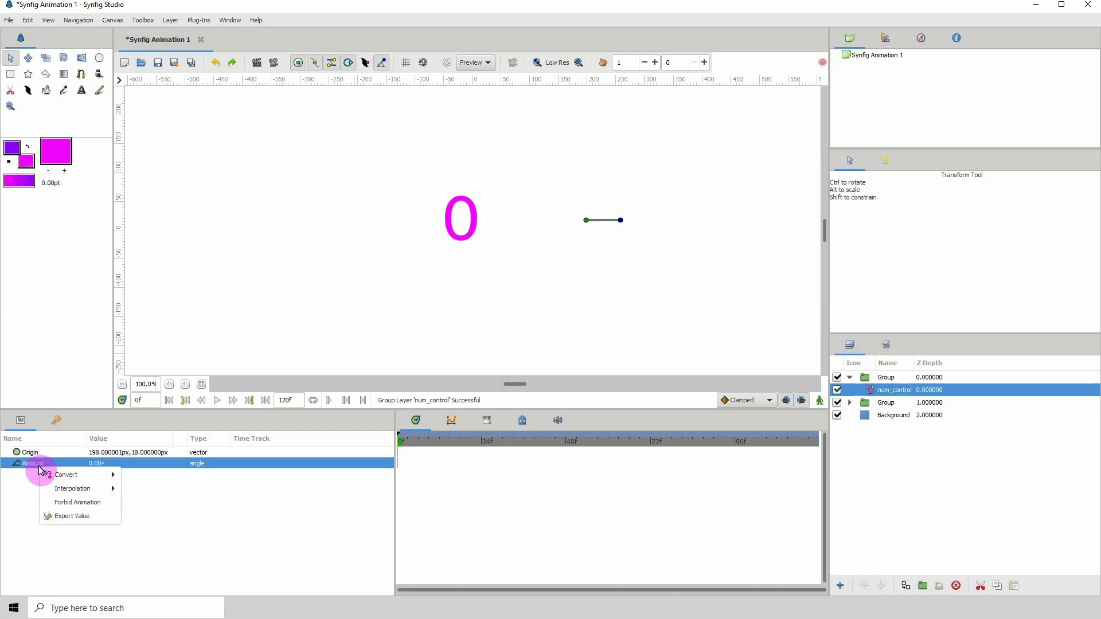
mouse_move(63, 474)
left_click(158, 506)
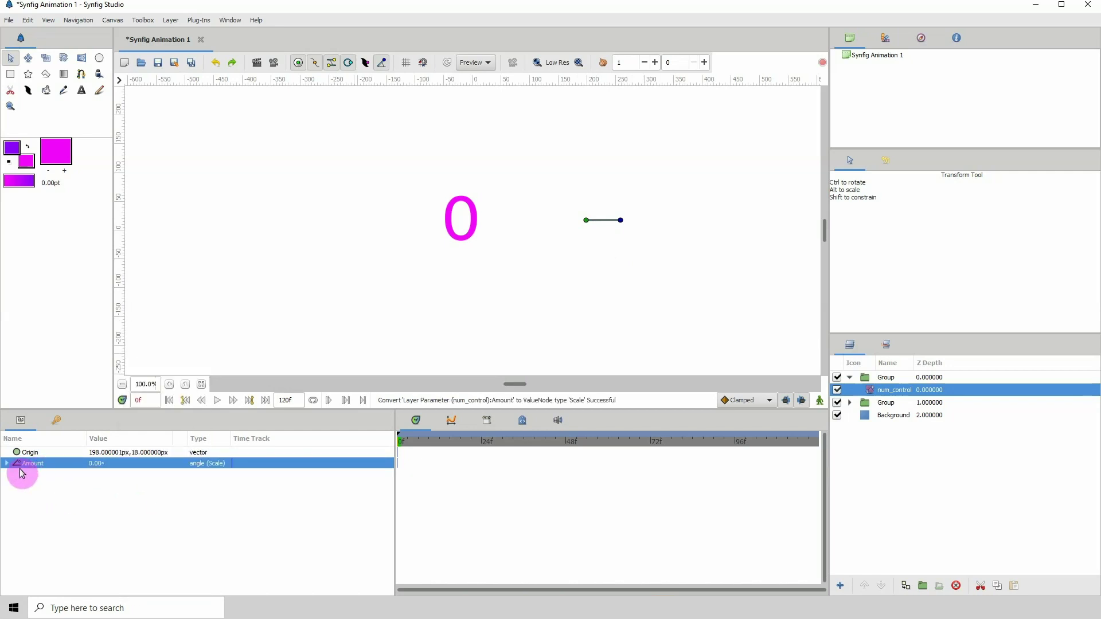
left_click(6, 463)
left_click(44, 486)
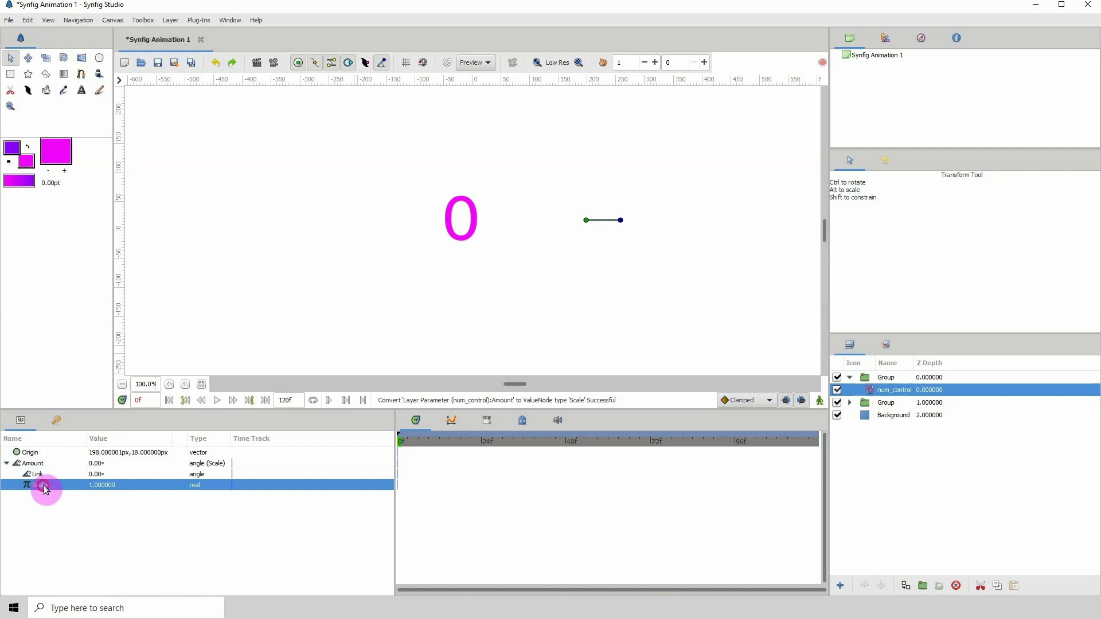
left_click(127, 487)
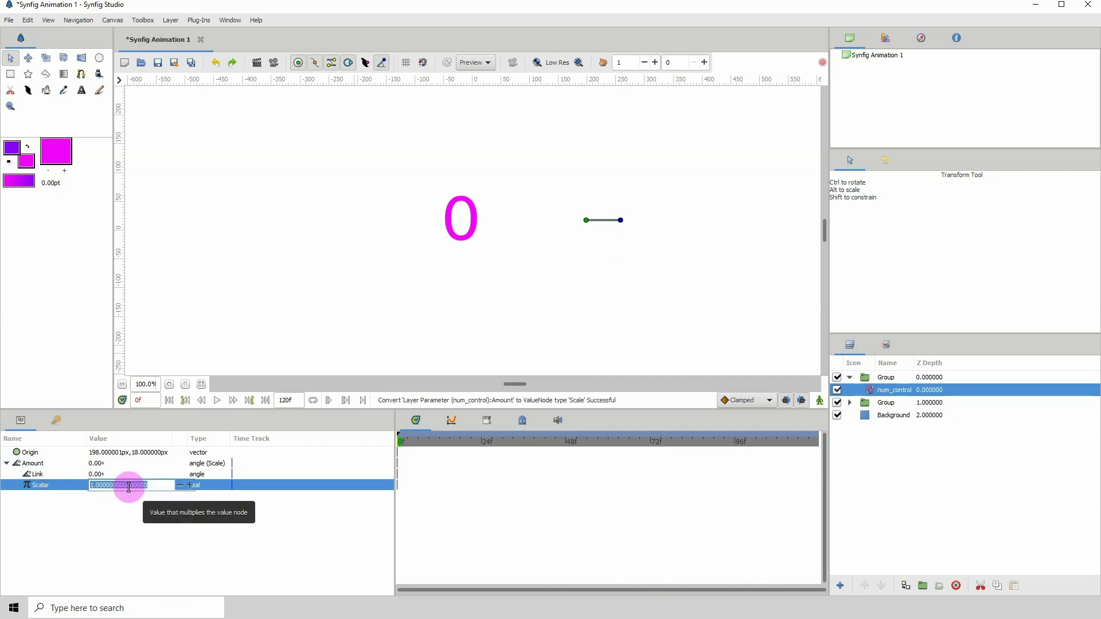
type("30")
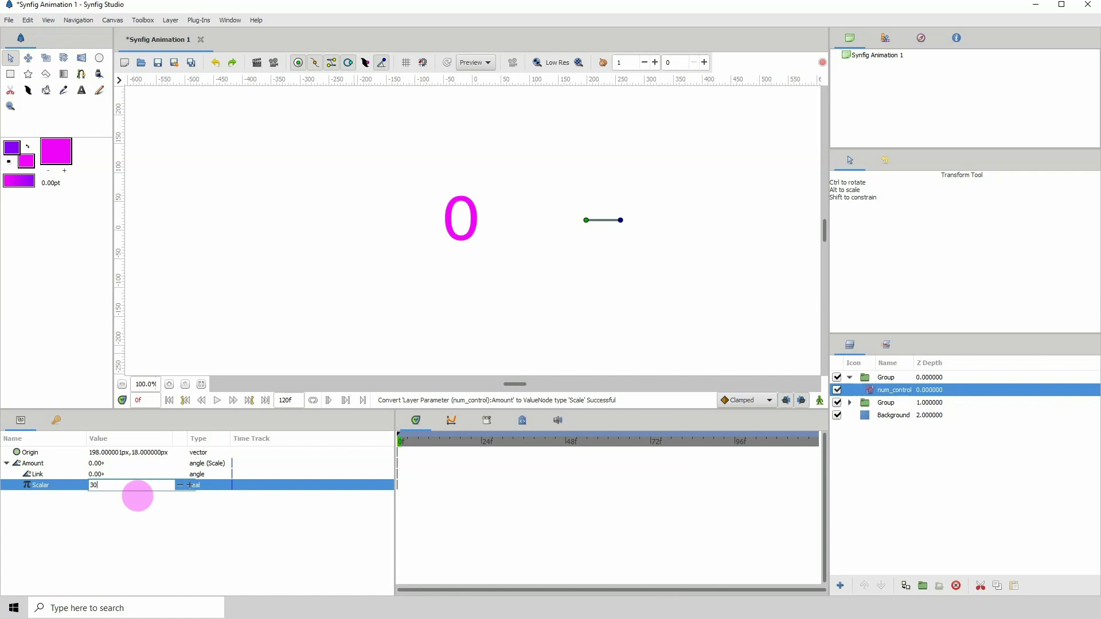
key("Return")
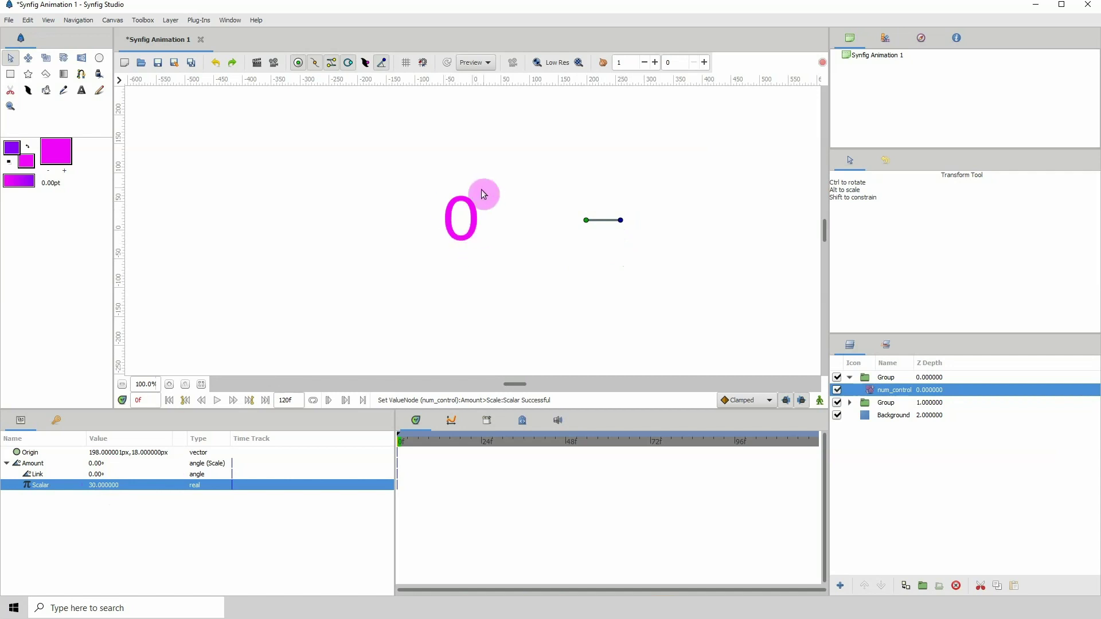
- Bring up the conversion options for Amount's Link sub-parameter
left_click(54, 474)
right_click(60, 477)
mouse_move(92, 482)
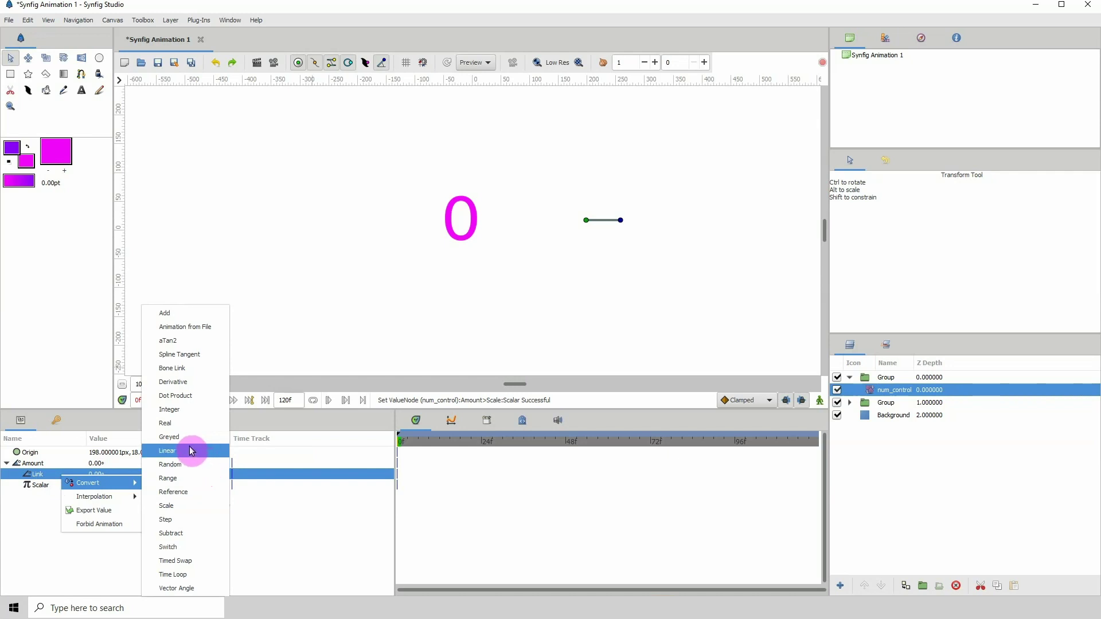
- Convert Amount's Link to an Integer at 0, then select the text layer inside its group
left_click(169, 408)
left_click(17, 475)
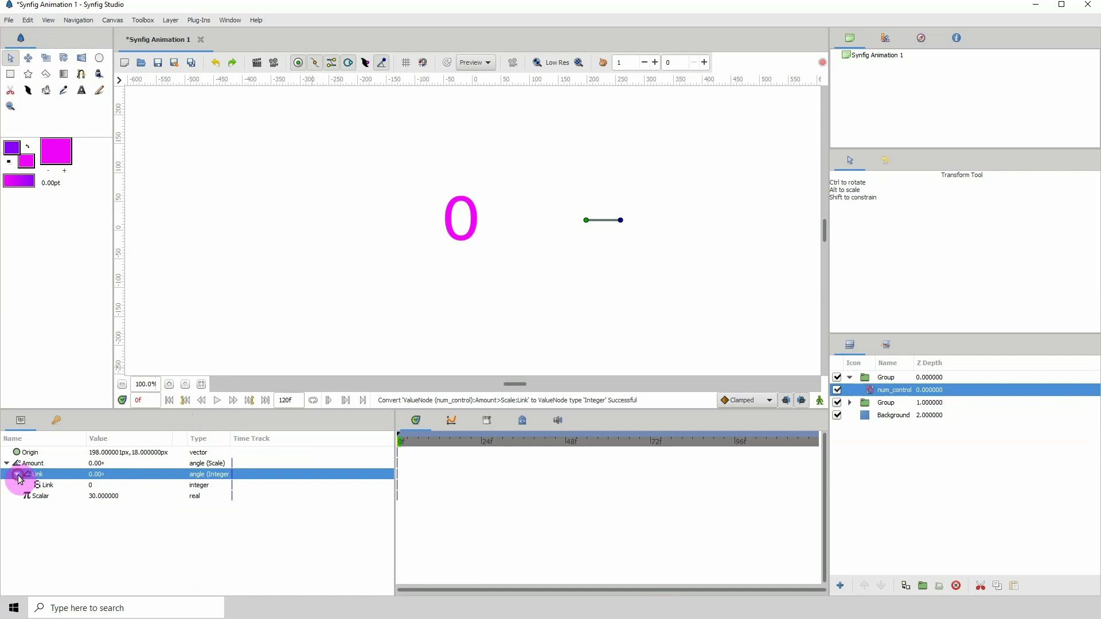
left_click(46, 485)
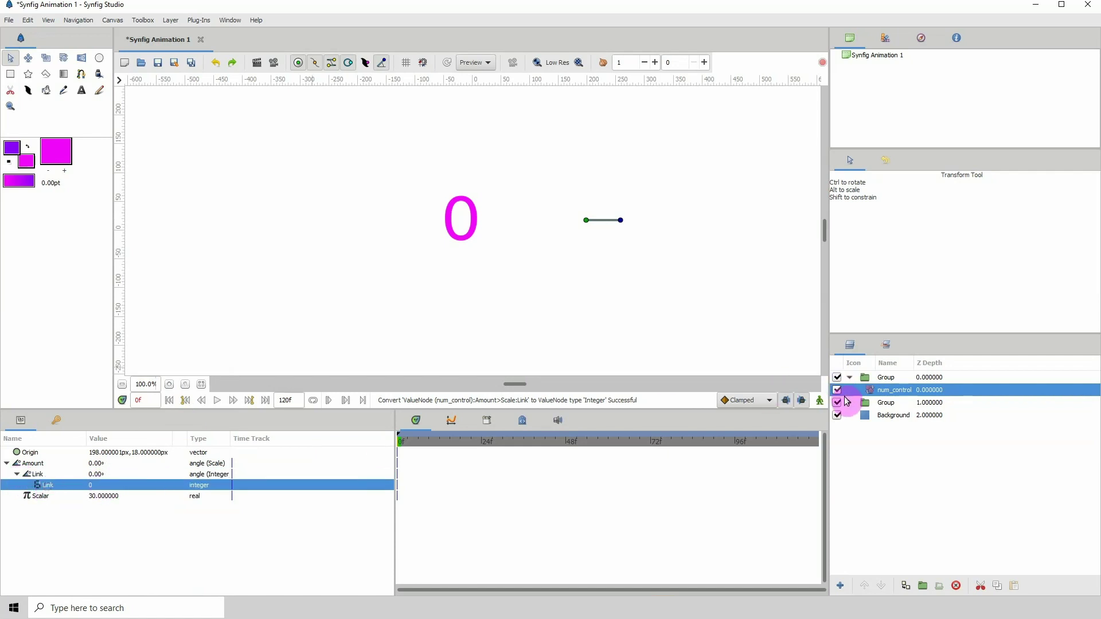
left_click(850, 403)
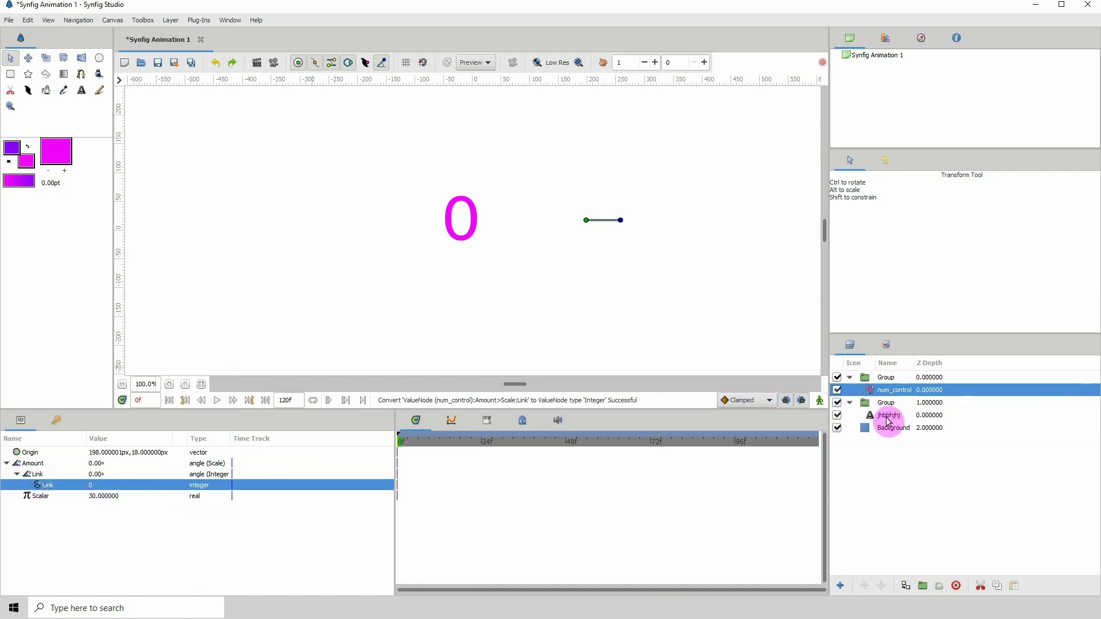
left_click(886, 416)
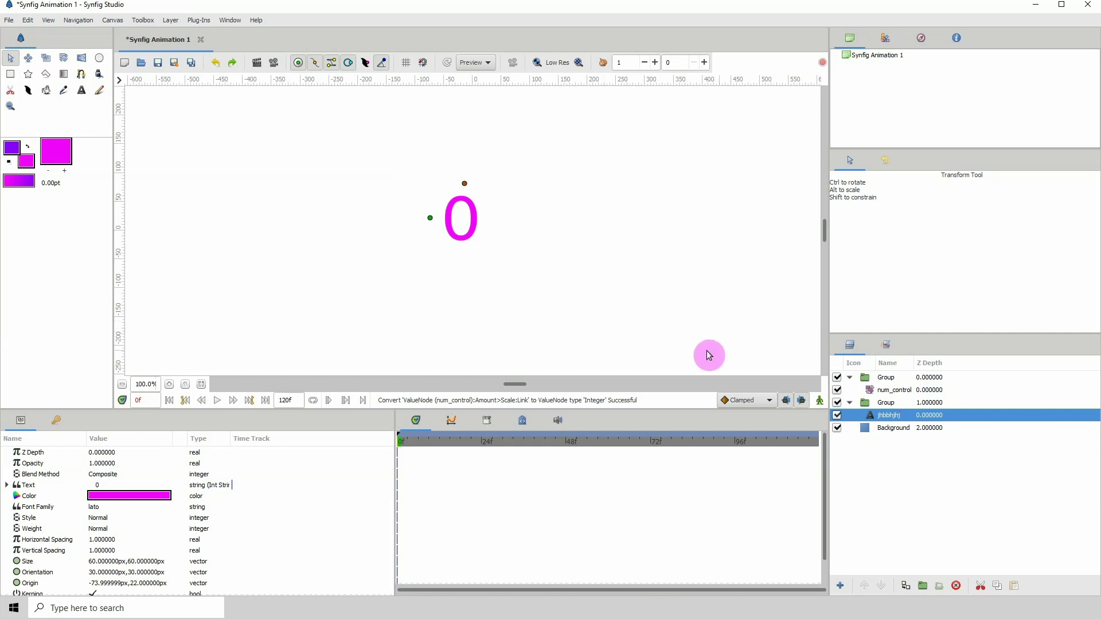
- Export the text layer's Int sub-parameter to the library as a value named 'count'
left_click(76, 486)
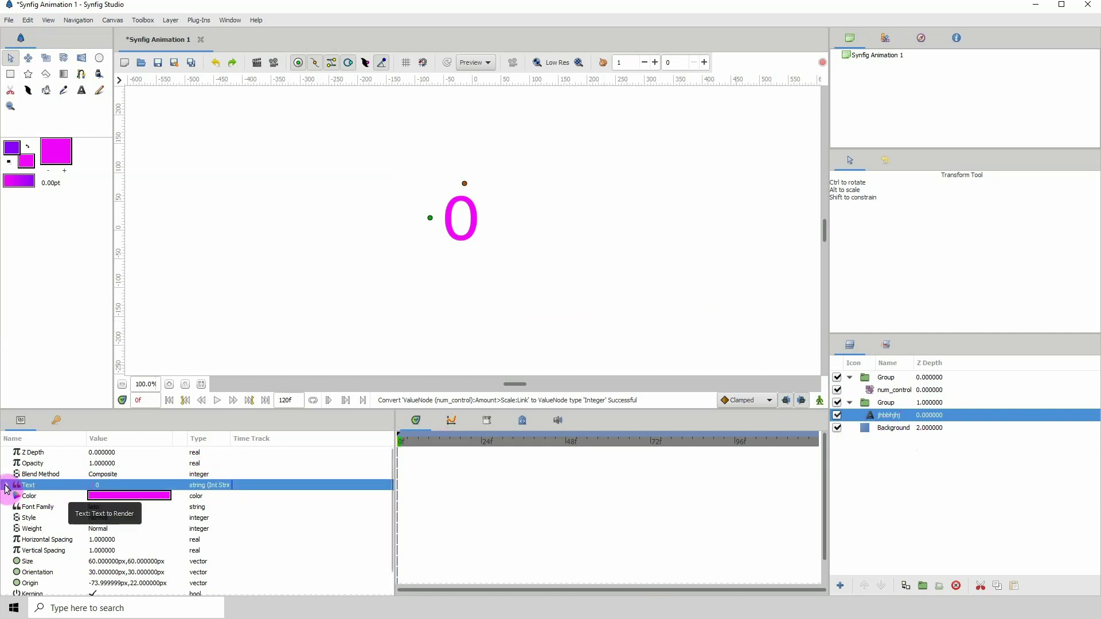
left_click(6, 485)
left_click(42, 496)
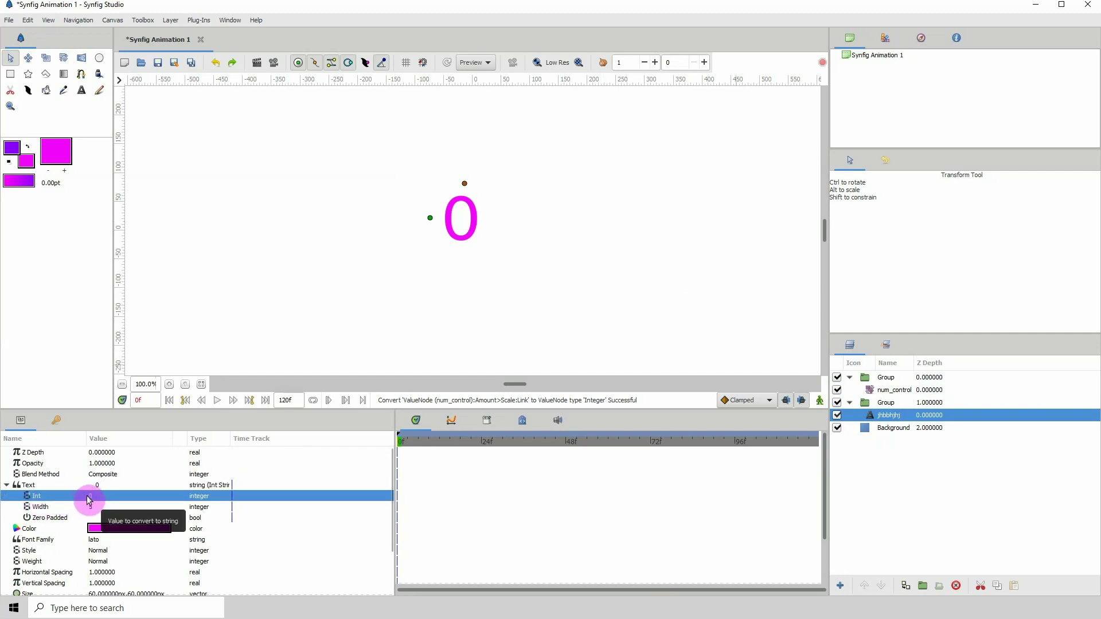
left_click(486, 421)
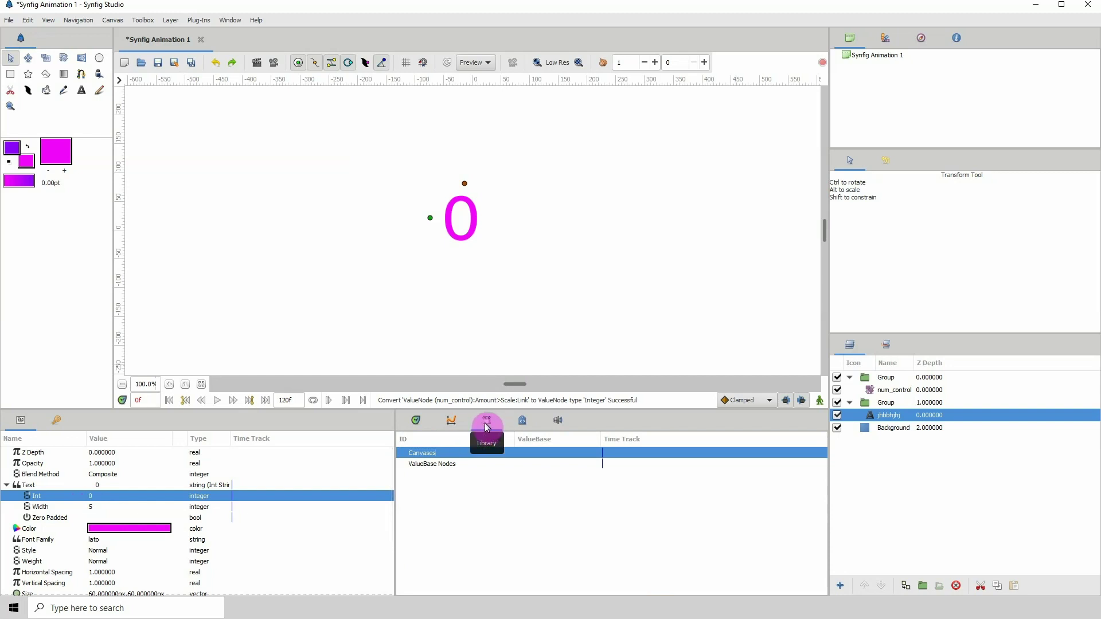
right_click(55, 500)
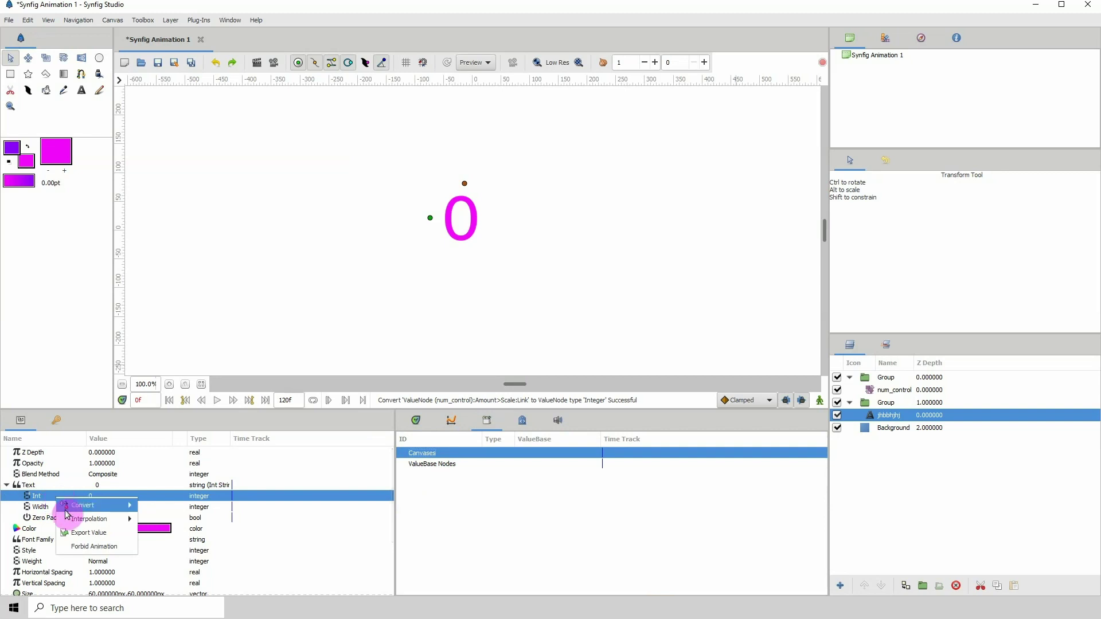
left_click(80, 532)
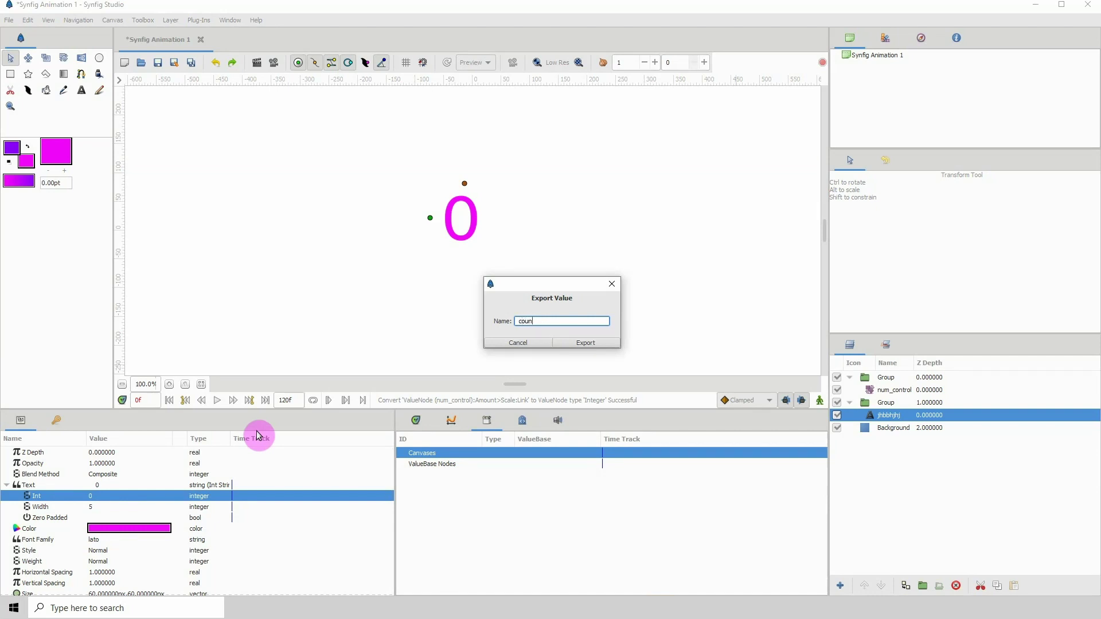
left_click(576, 343)
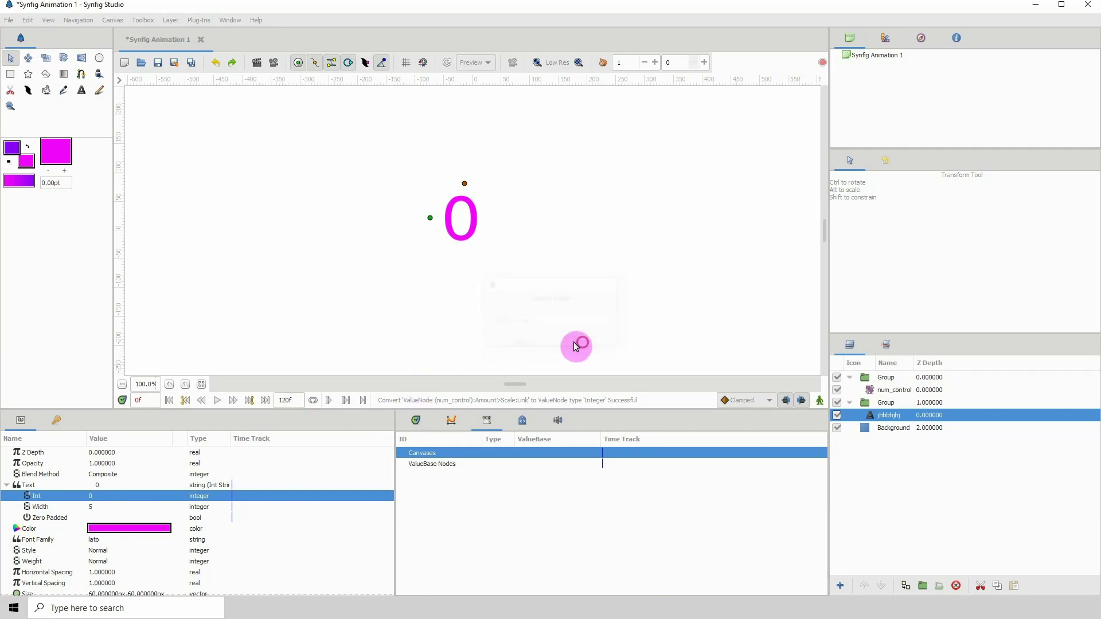
- Reveal the exported count value in the library and select num_control
left_click(402, 463)
left_click(427, 474)
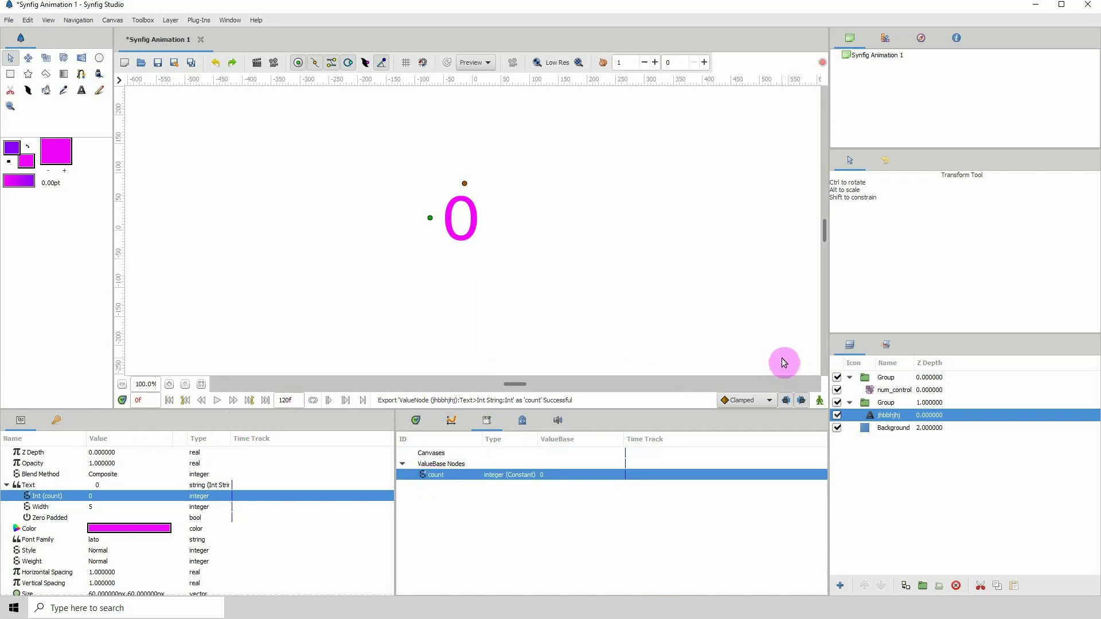
left_click(890, 393)
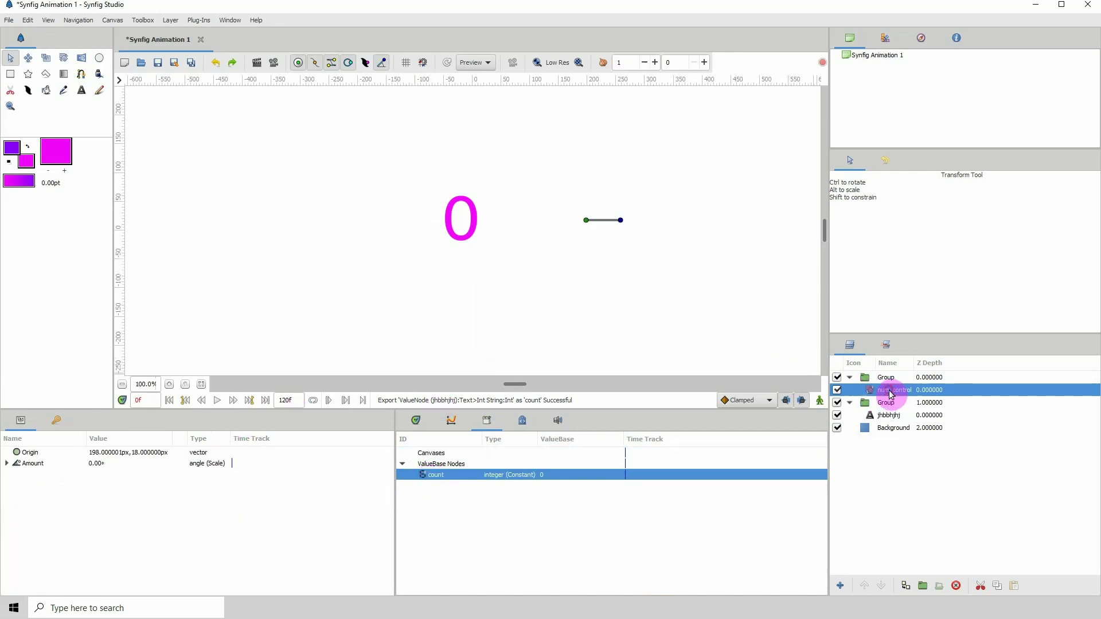
- Connect num_control's integer Link under Amount to the exported count value
left_click(7, 463)
left_click(17, 474)
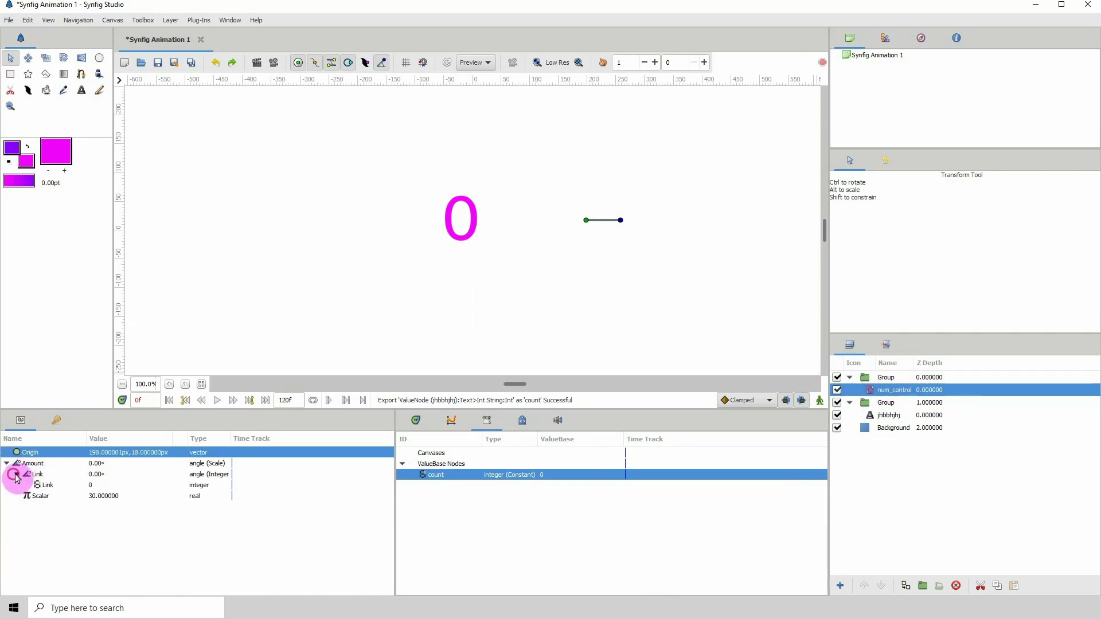
left_click(44, 485)
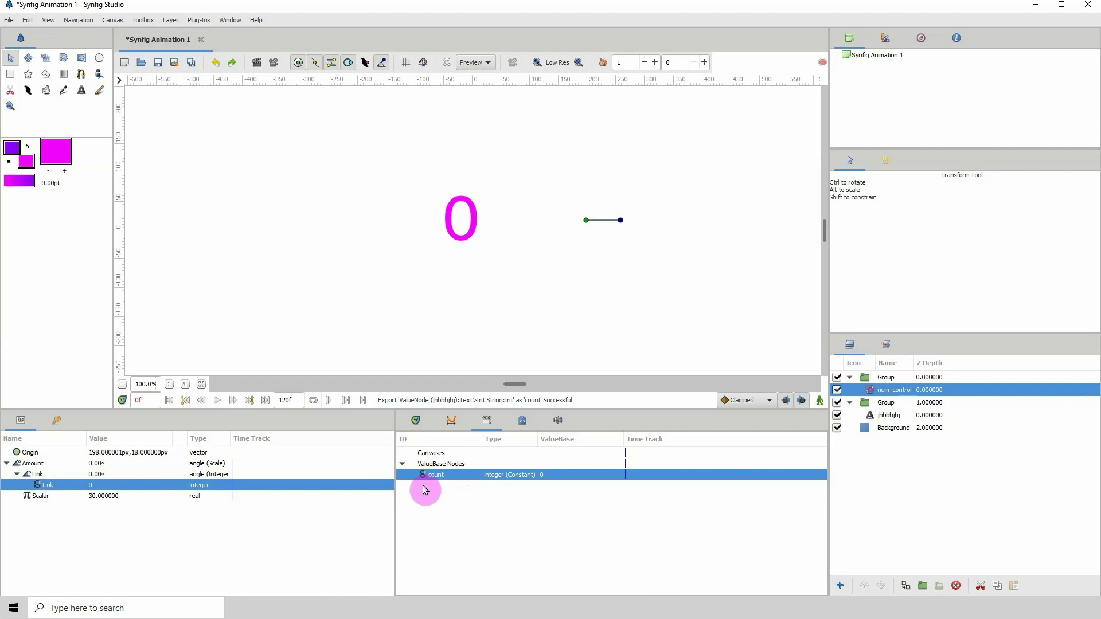
left_click(165, 485)
left_click(49, 487)
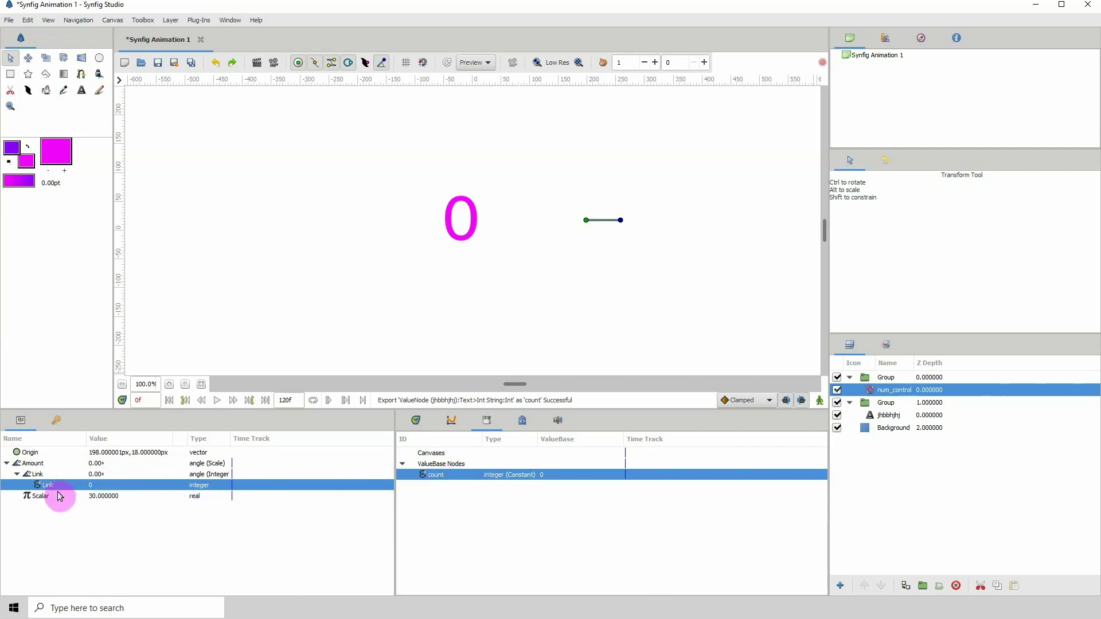
right_click(119, 487)
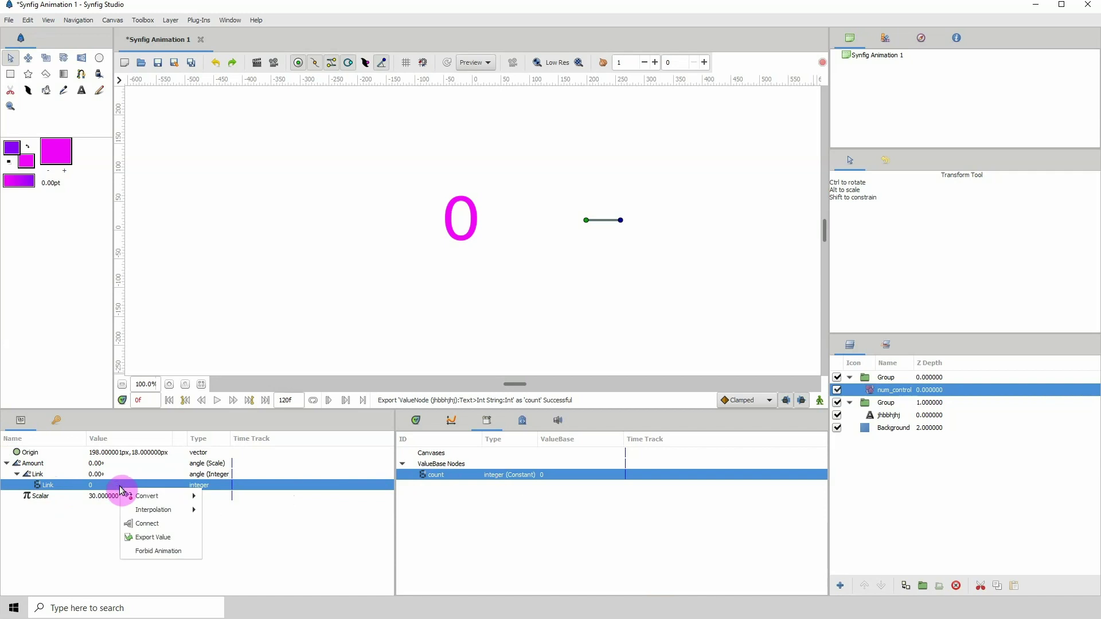
left_click(148, 523)
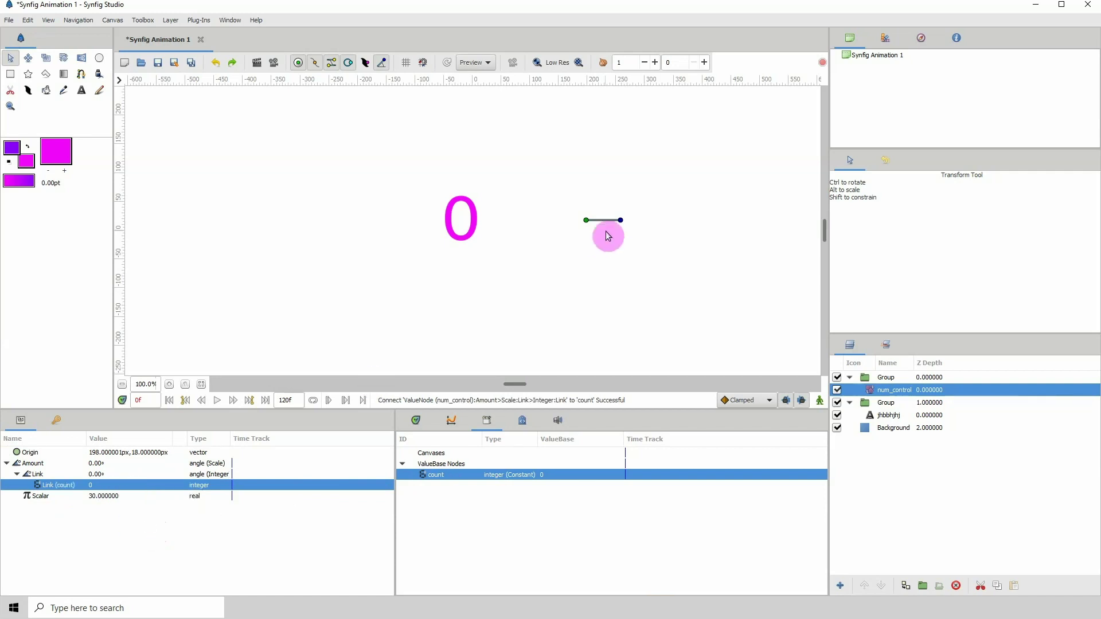
- Test by rotating the angle handle to change the number, then undo the rotation
left_click_drag(620, 220, 582, 189)
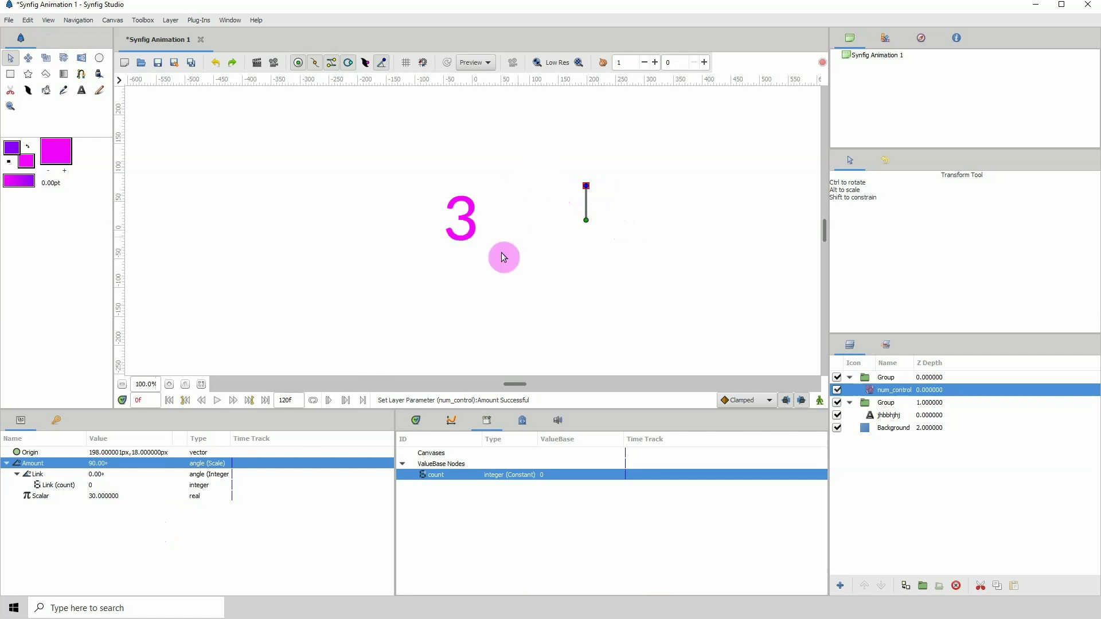
left_click(217, 63)
left_click(217, 63)
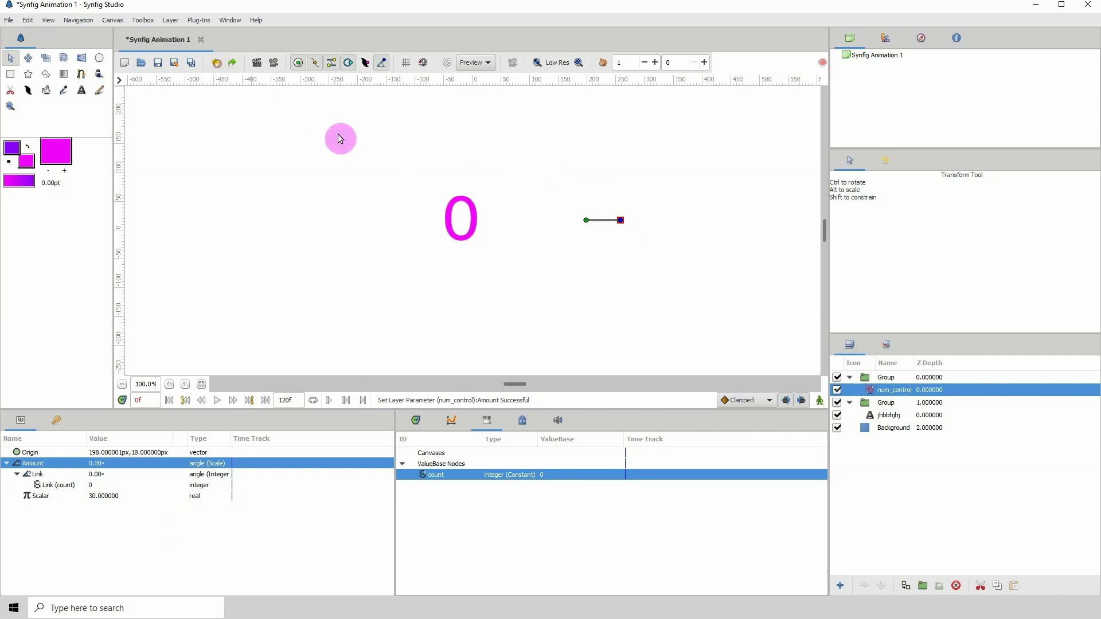
- Delete the existing keyframe, show the timetrack, go to frame 0 and enable animation mode
left_click(57, 420)
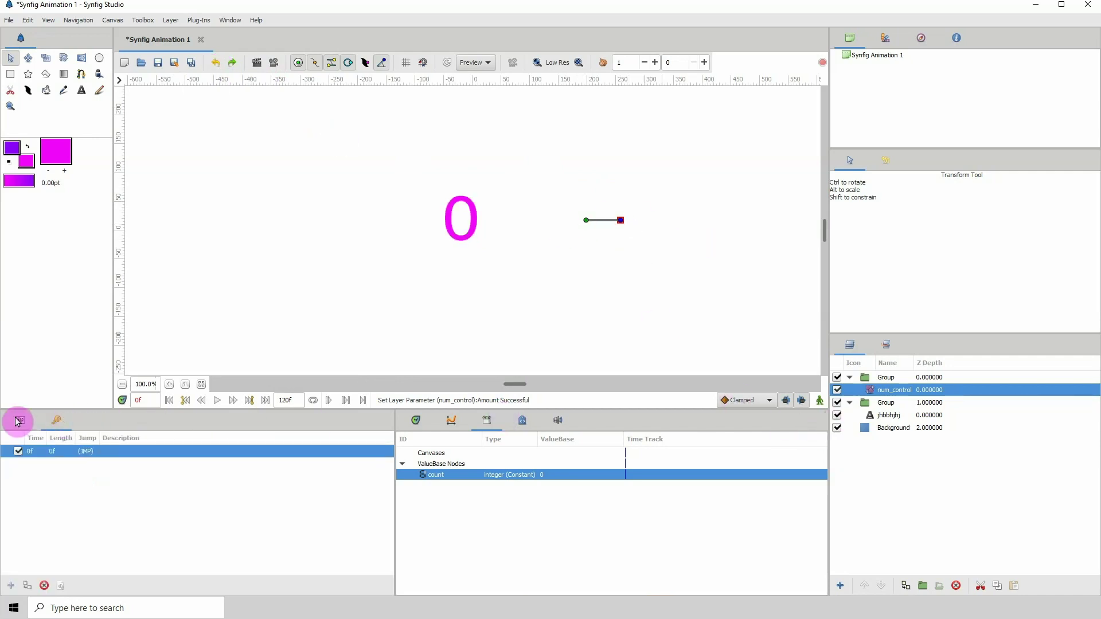
left_click(44, 586)
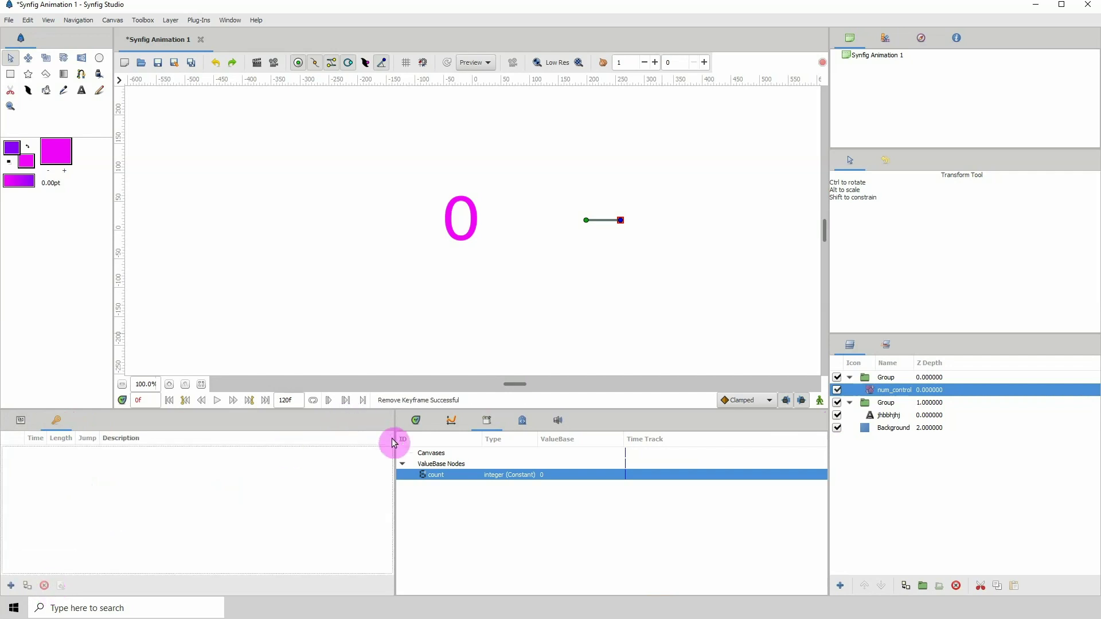
left_click(414, 422)
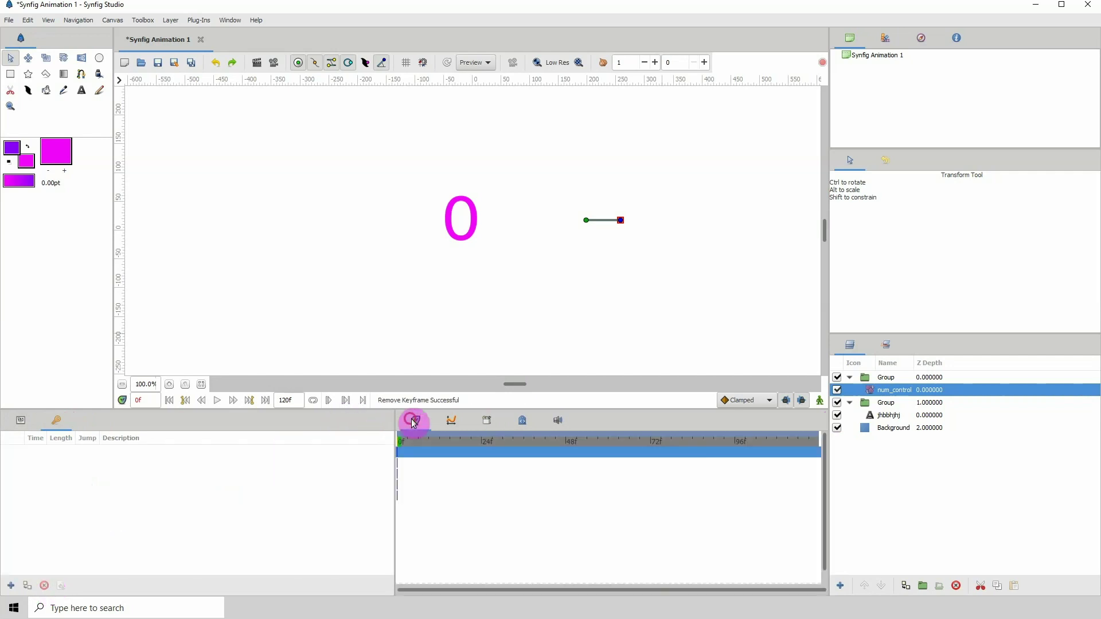
left_click(400, 447)
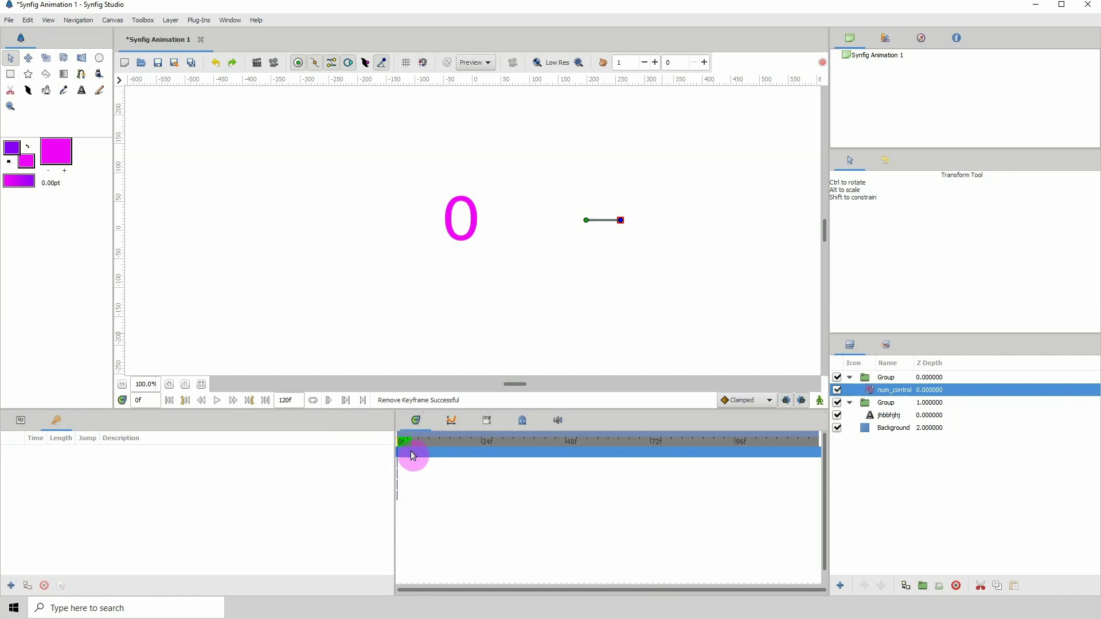
left_click(819, 401)
- At frame 96, rotate num_control's angle until the number reads 10, then return near the start
left_click_drag(621, 221, 621, 220)
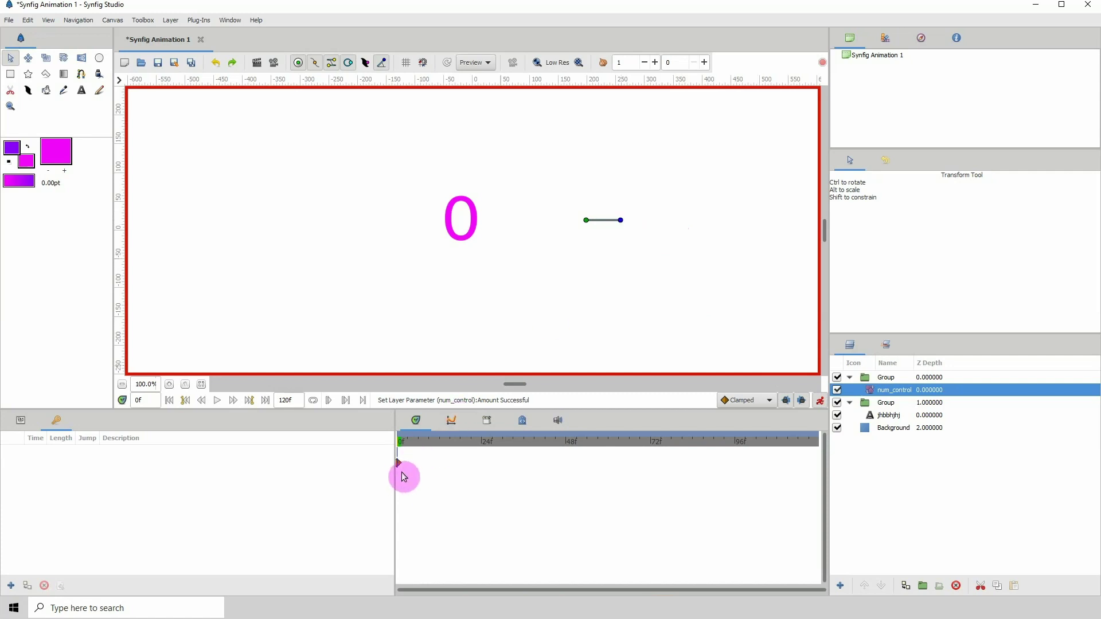
left_click_drag(453, 442, 735, 449)
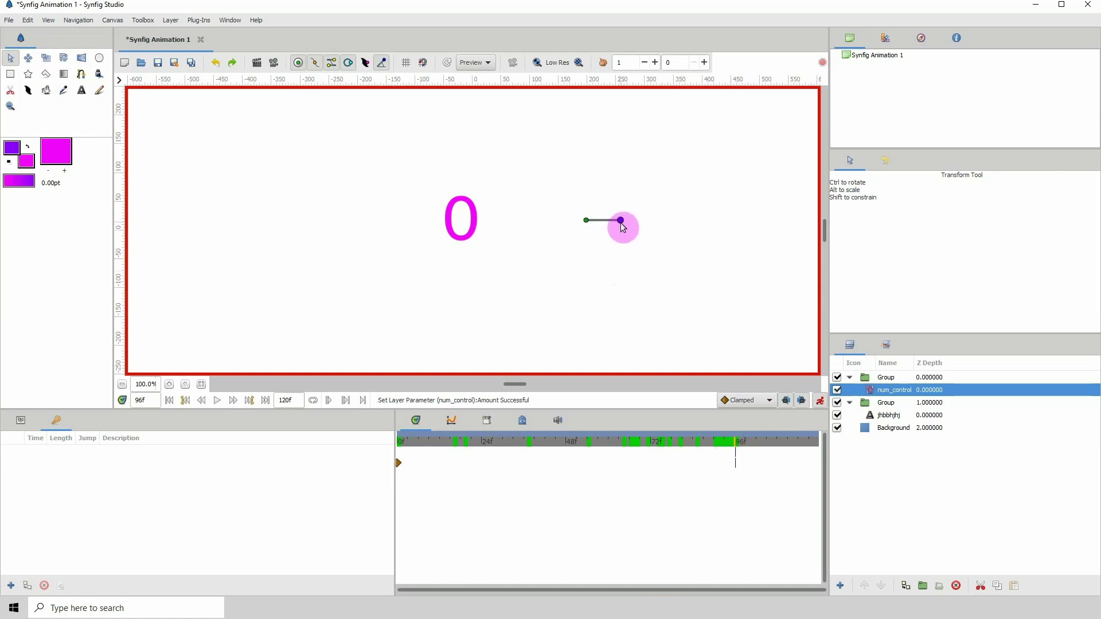
left_click_drag(620, 222, 603, 250)
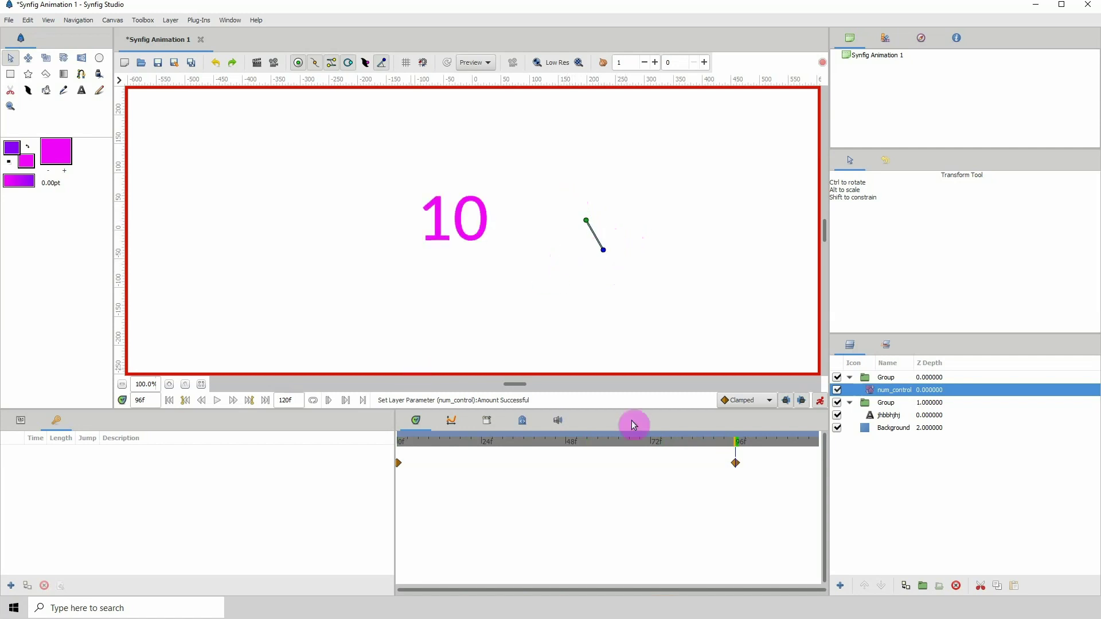
left_click(414, 454)
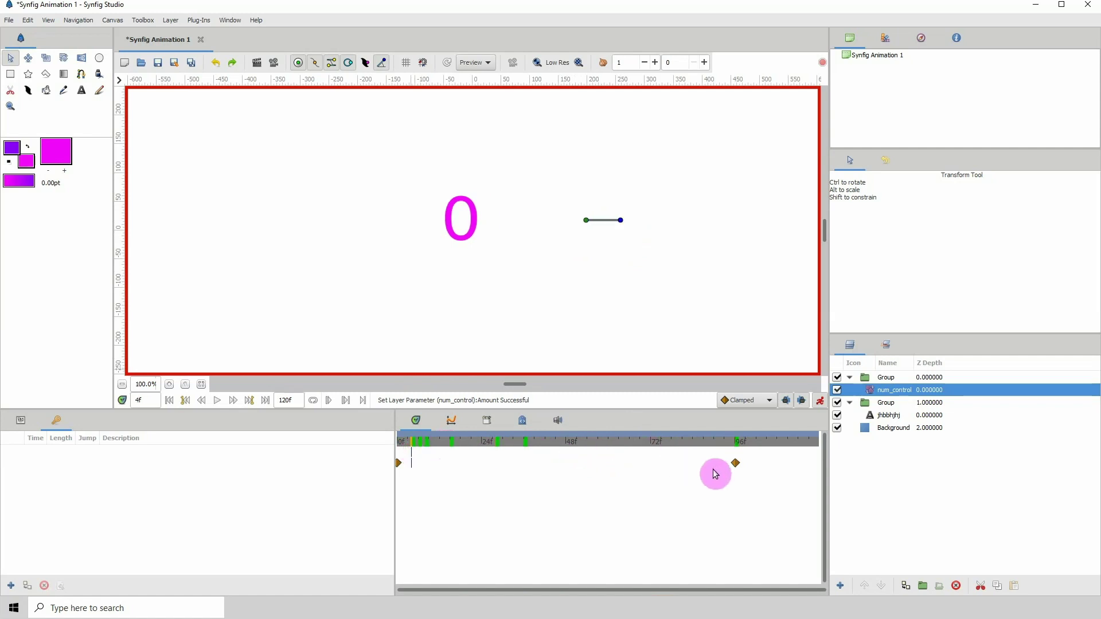
- Swap the waypoints so the number reads 10 at 0f and 0 at 96f, back at frame 0
left_click_drag(736, 463, 576, 463)
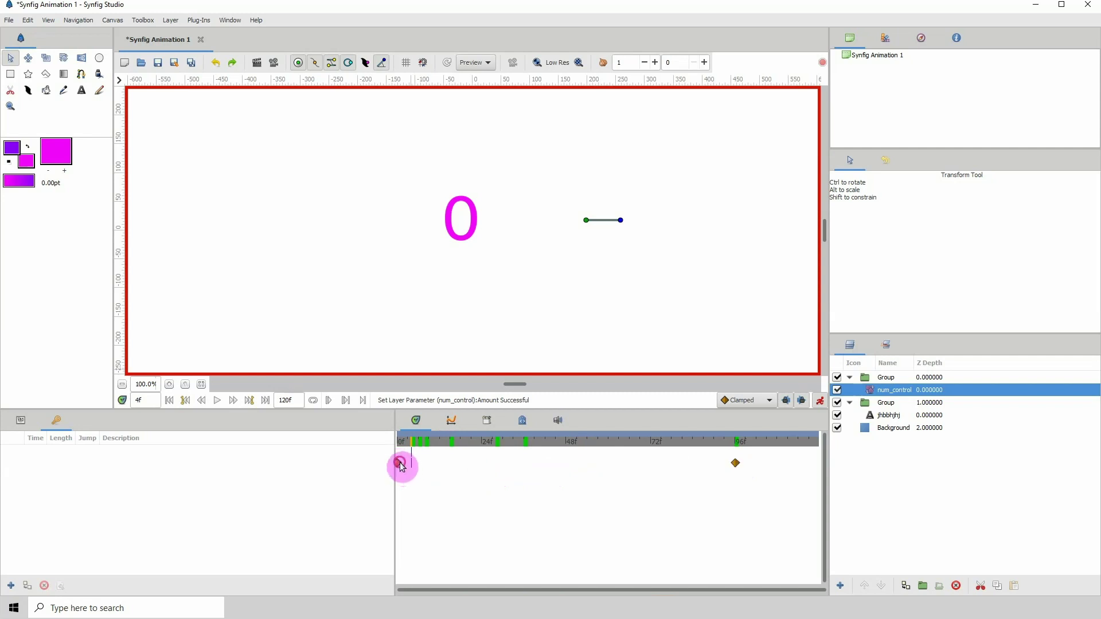
mouse_move(400, 464)
left_mouse_down()
mouse_move(680, 463)
mouse_move(399, 466)
left_mouse_up()
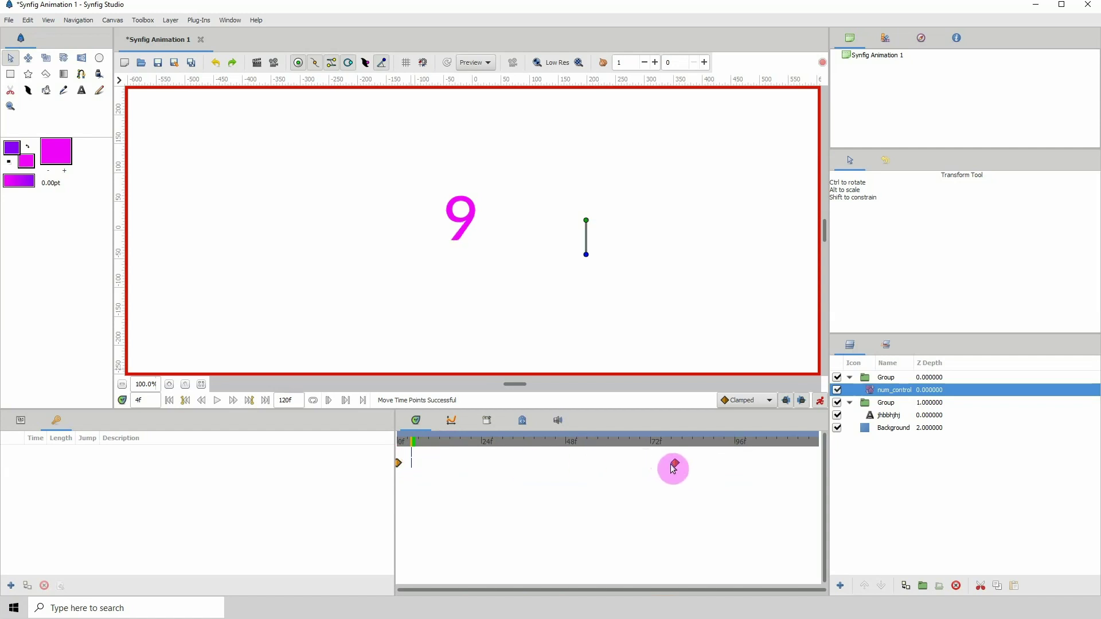
left_click_drag(676, 470, 731, 464)
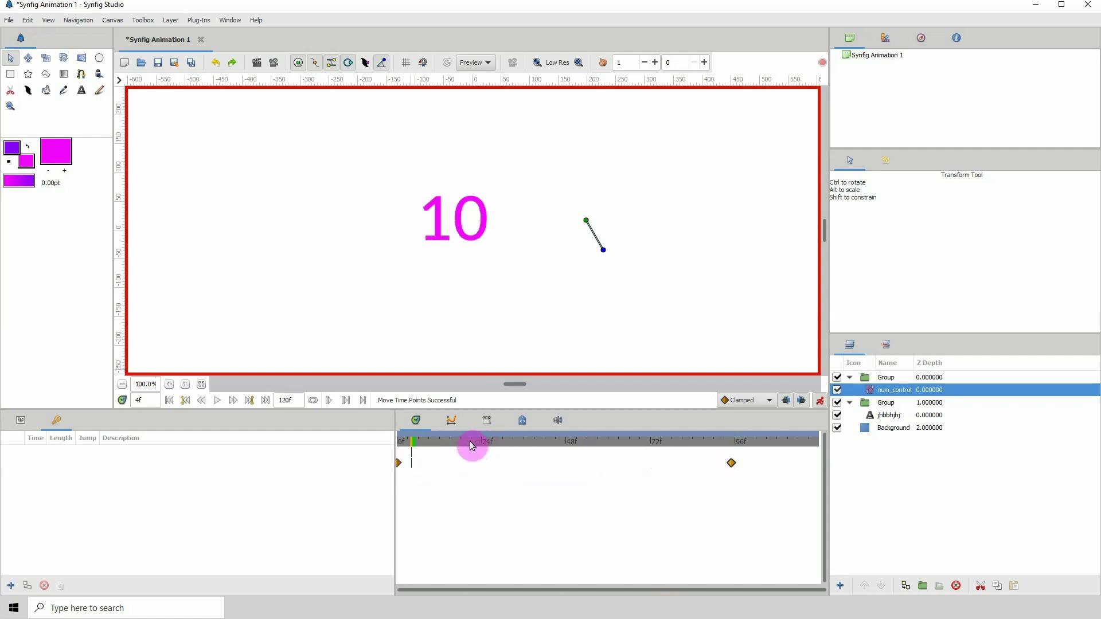
left_click_drag(474, 442, 381, 442)
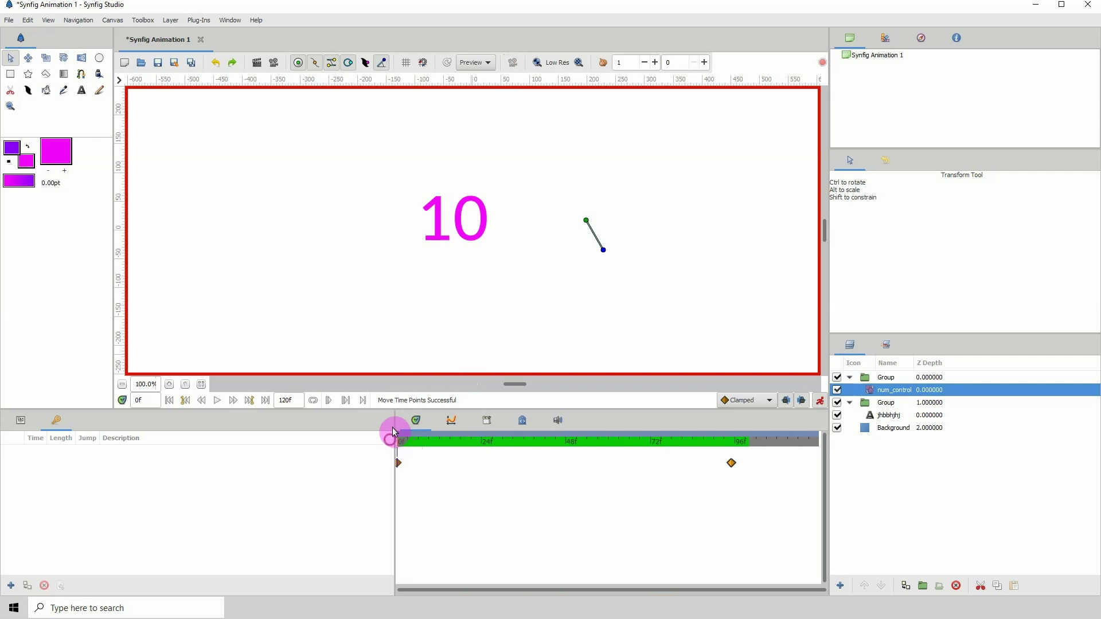
- Play the countdown and stop it at frame 85 with the magenta 1 showing
key("space")
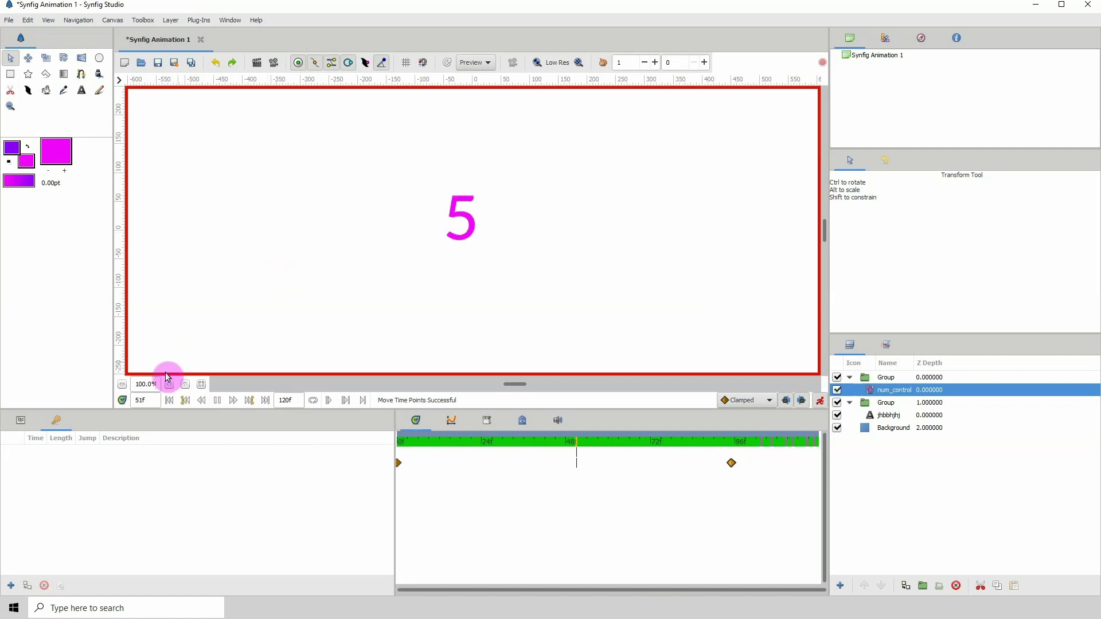
left_click(217, 399)
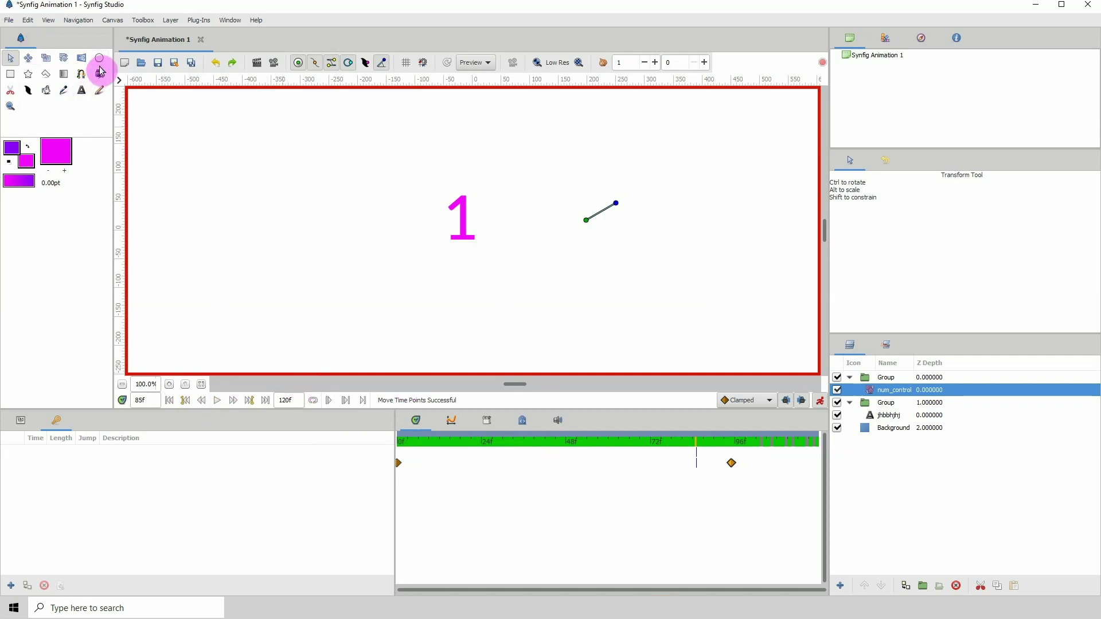
- Leave animation mode and draw an Advanced Outline circle around the magenta 1
left_click(820, 400)
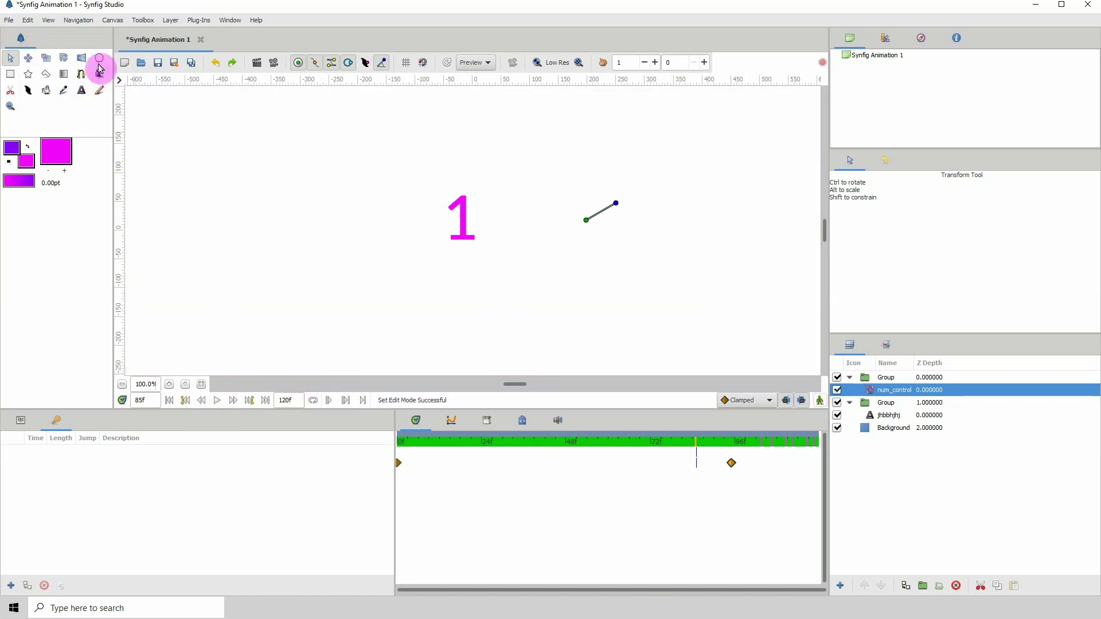
left_click(99, 60)
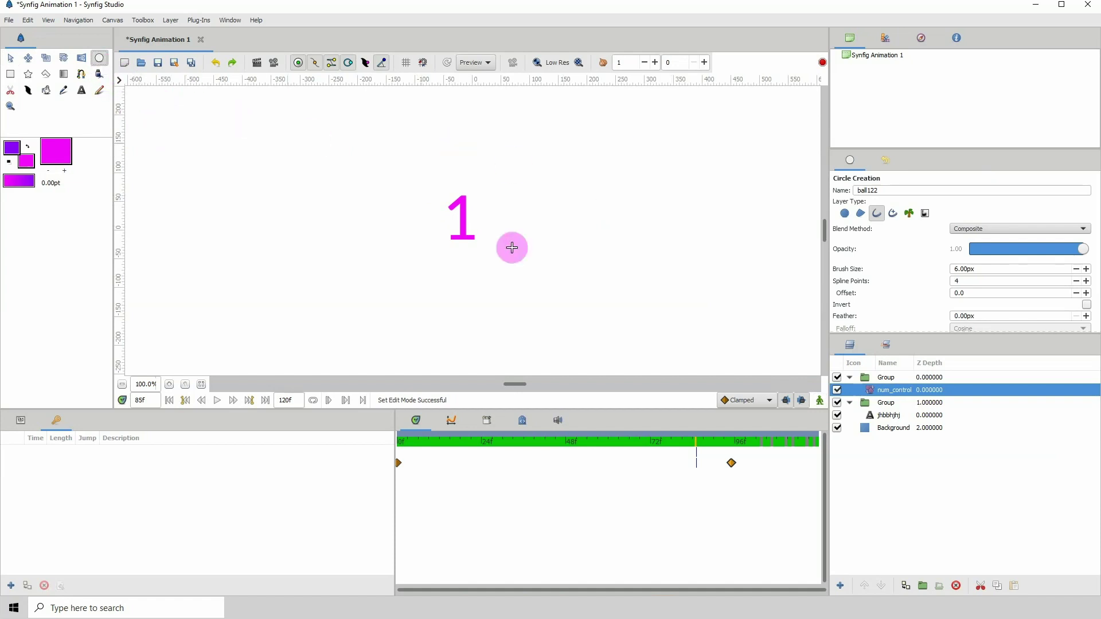
left_click(878, 219)
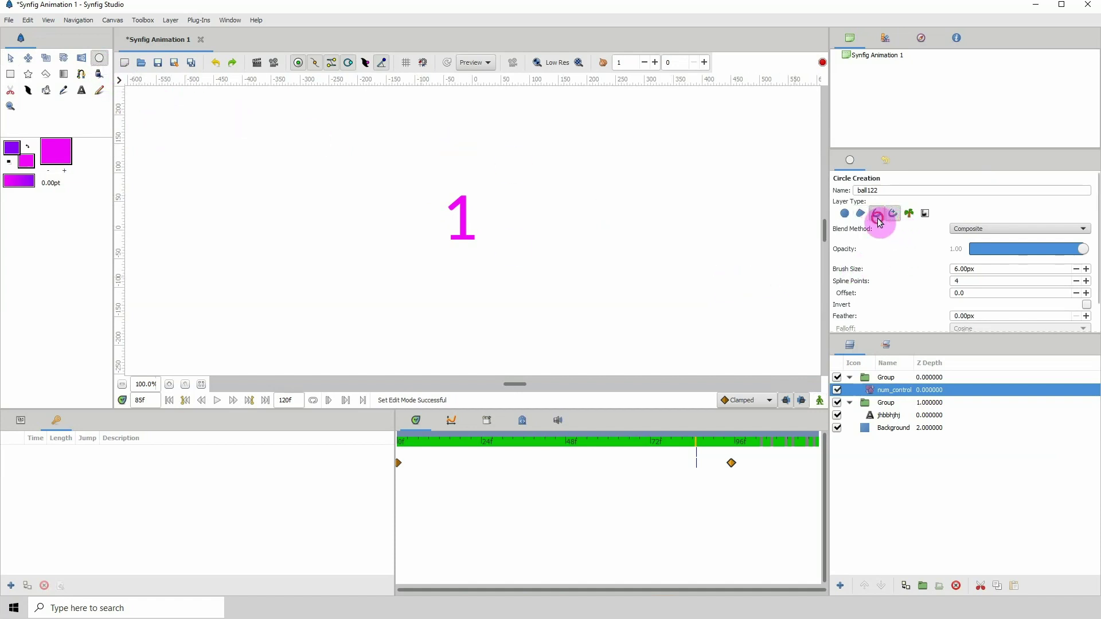
left_click_drag(431, 198, 512, 284)
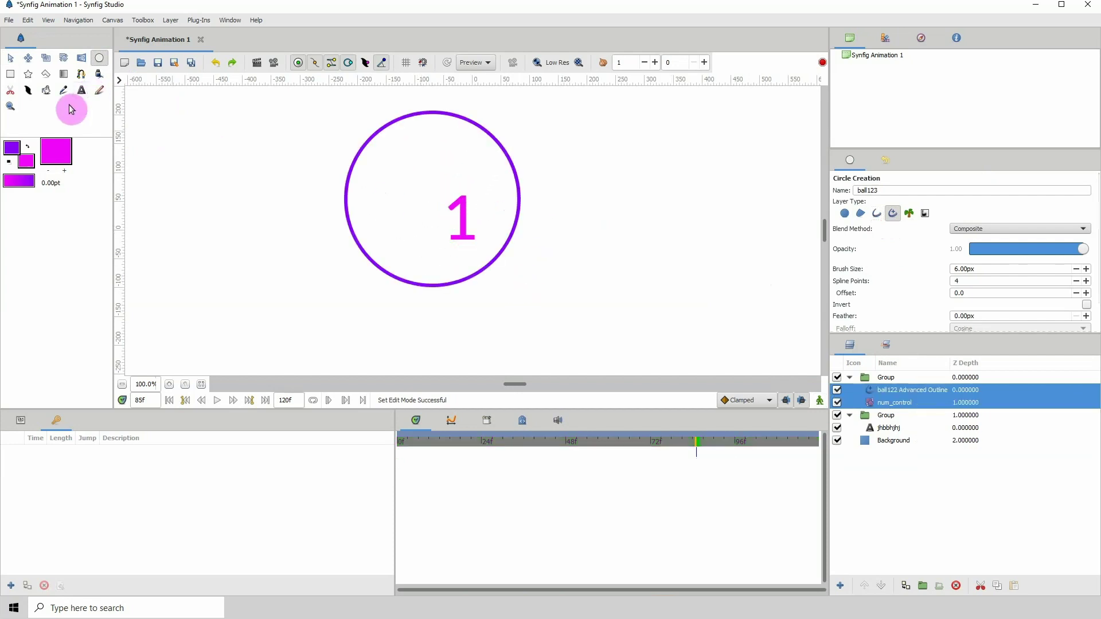
- Centre the circle on the 1 and select its Advanced Outline layer
left_click(10, 57)
left_click_drag(432, 199, 470, 227)
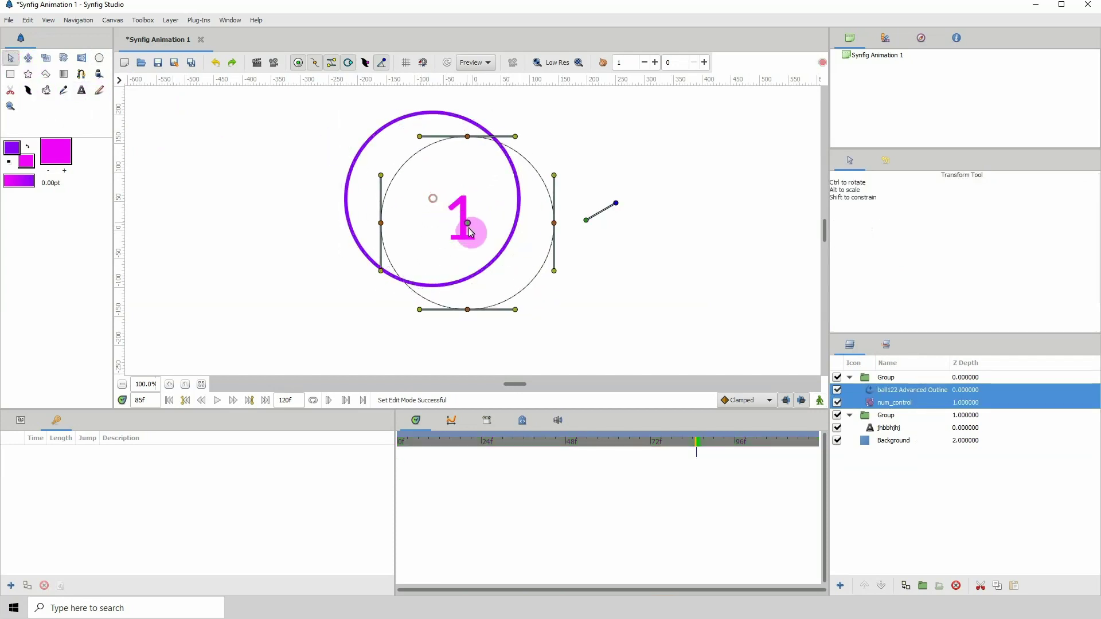
left_click(897, 413)
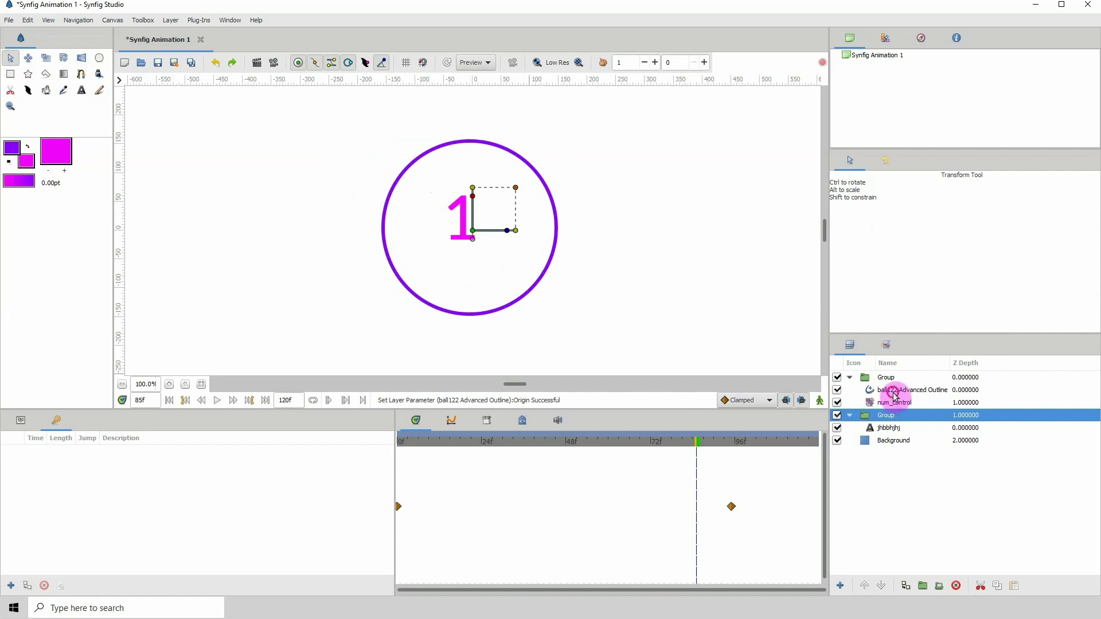
left_click(886, 392)
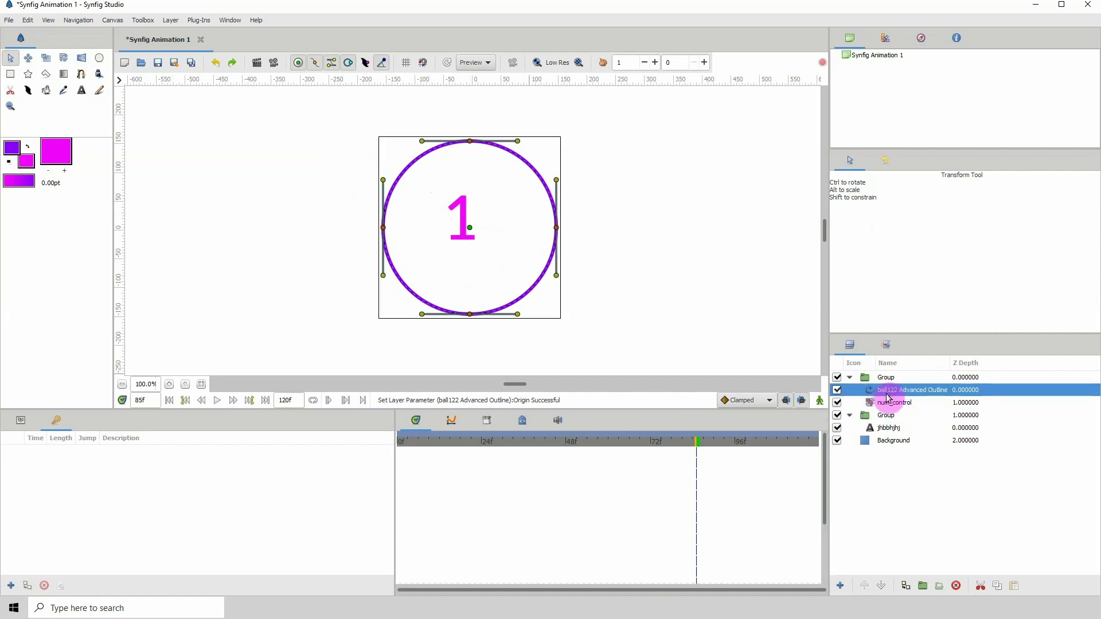
- Turn on Dashed Outline for the ball122 circle layer
left_click(23, 421)
scroll(75, 533, "down", 3)
scroll(69, 552, "down", 1)
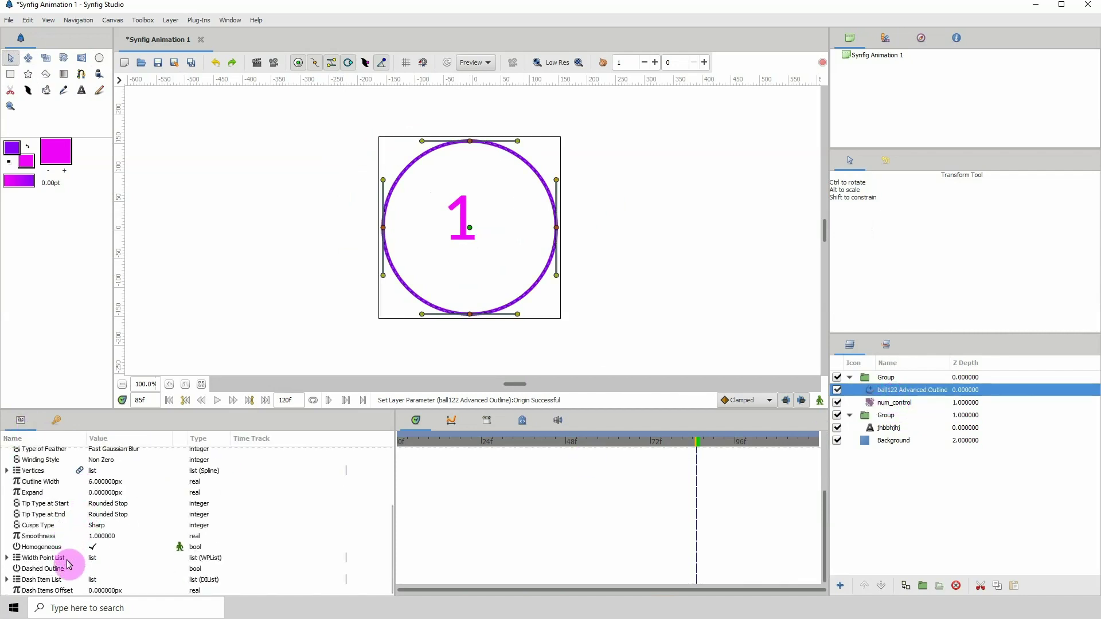
left_click(59, 569)
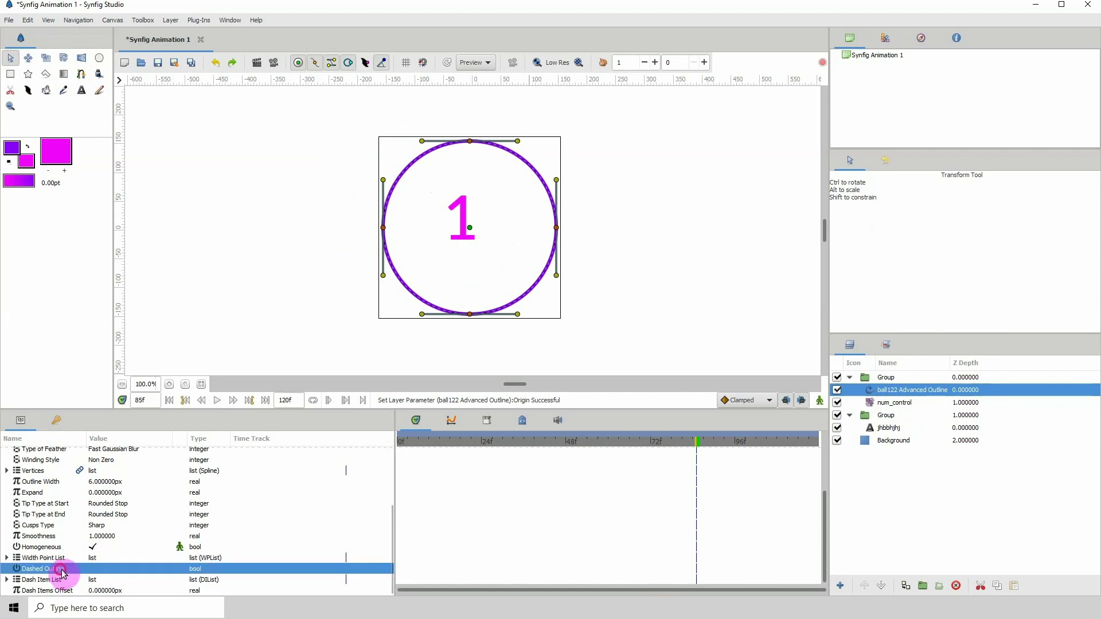
left_click(92, 569)
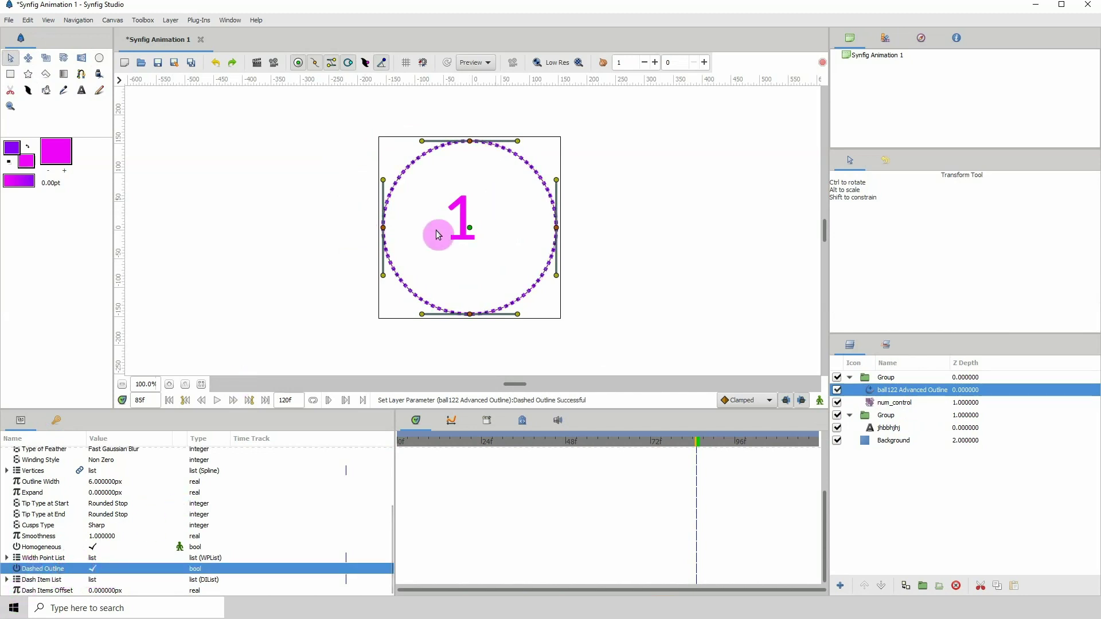
- Set DashItem 001 to Offset 2 and Length 2
left_click(7, 580)
scroll(10, 574, "down", 1)
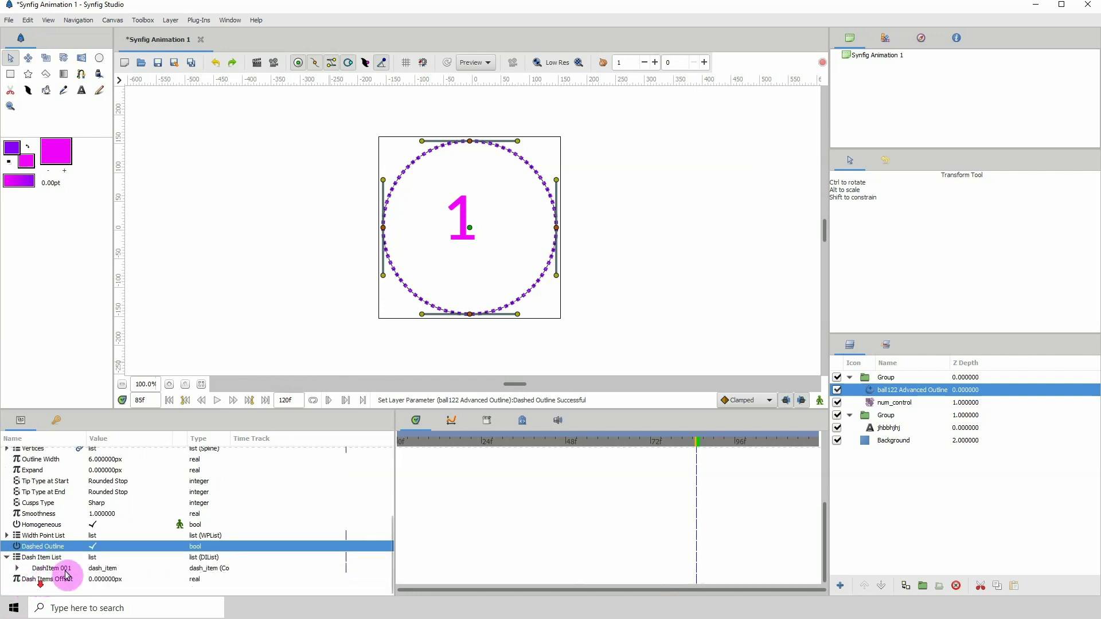
left_click(14, 568)
left_click(102, 579)
type("2")
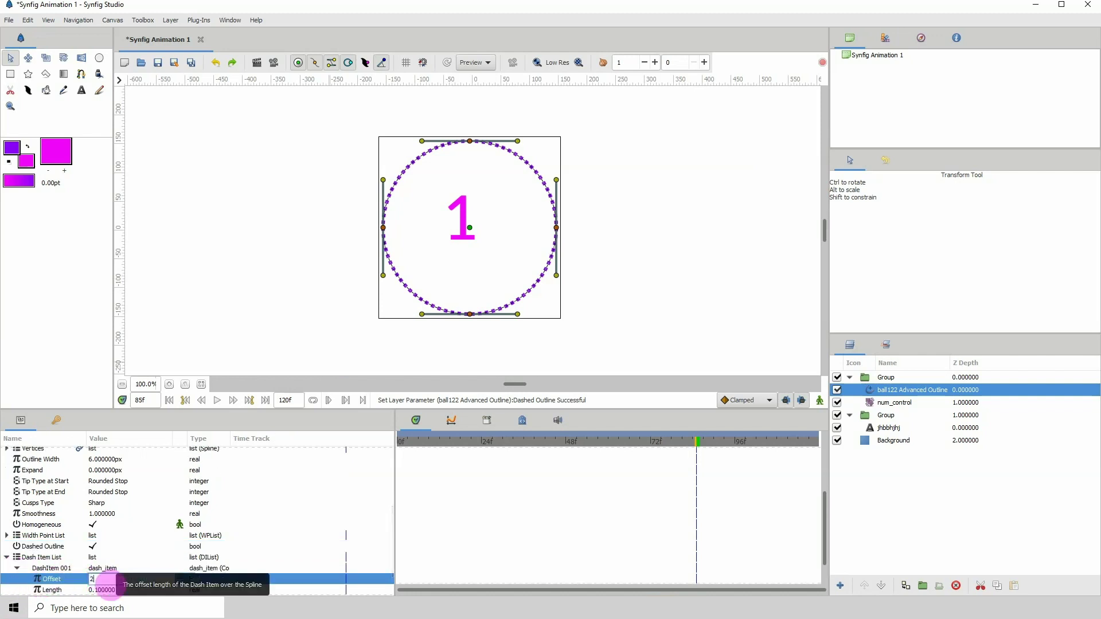
key("Return")
left_click(96, 591)
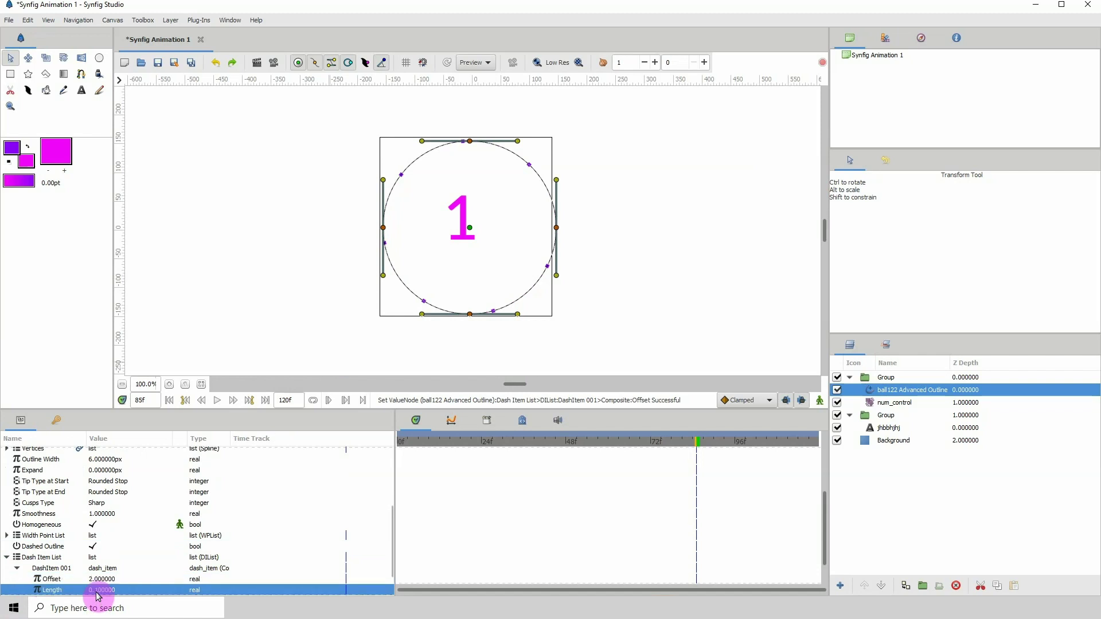
type("2")
key("Return")
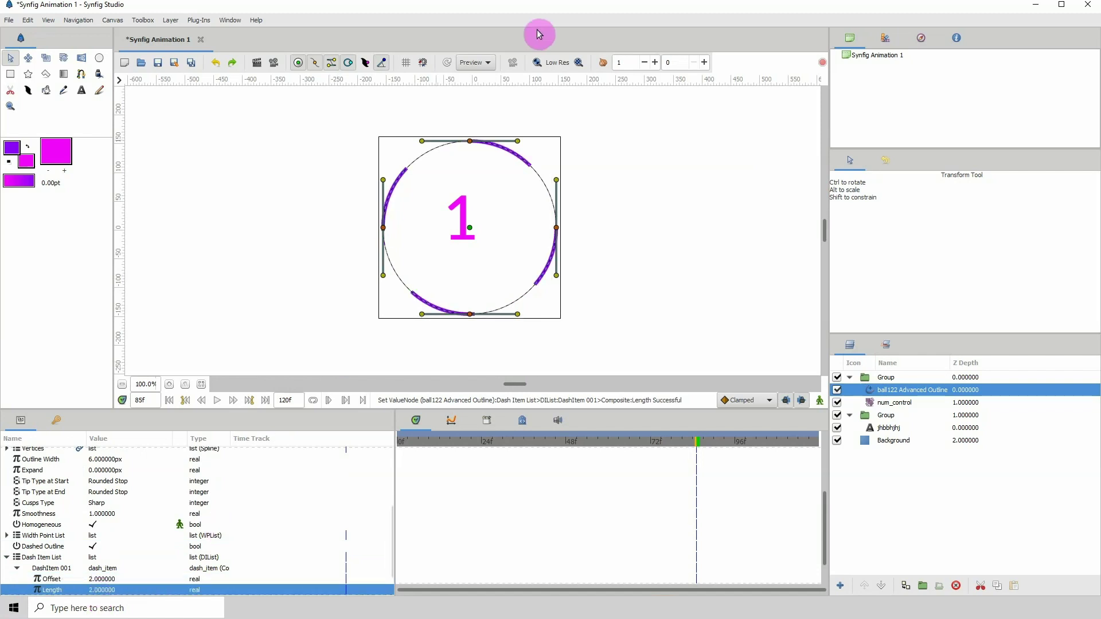
scroll(166, 542, "up", 5)
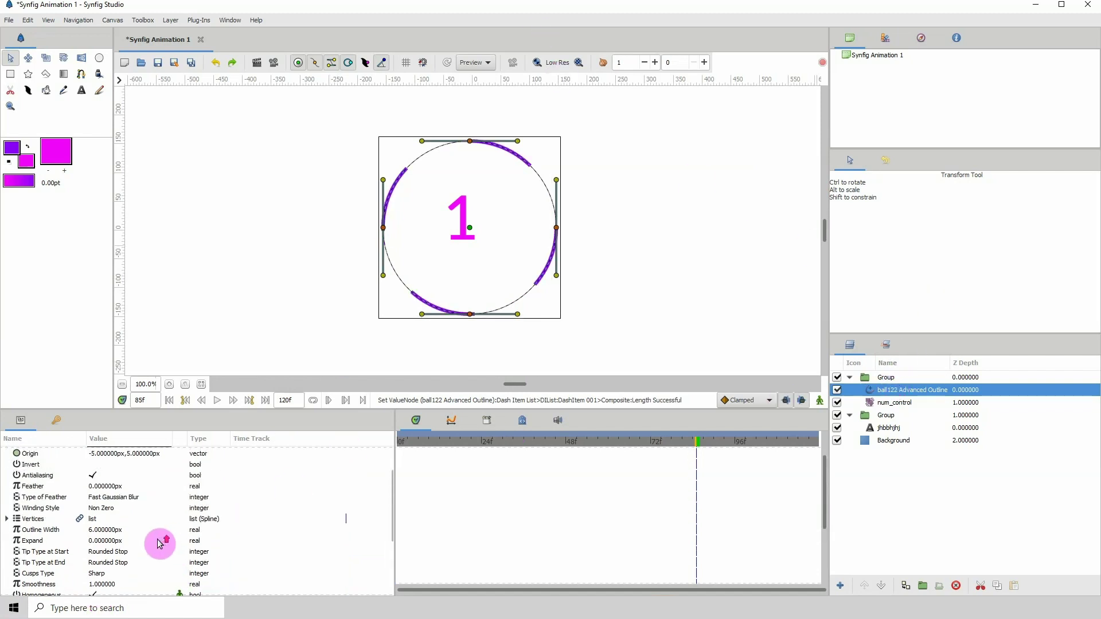
scroll(160, 543, "up", 2)
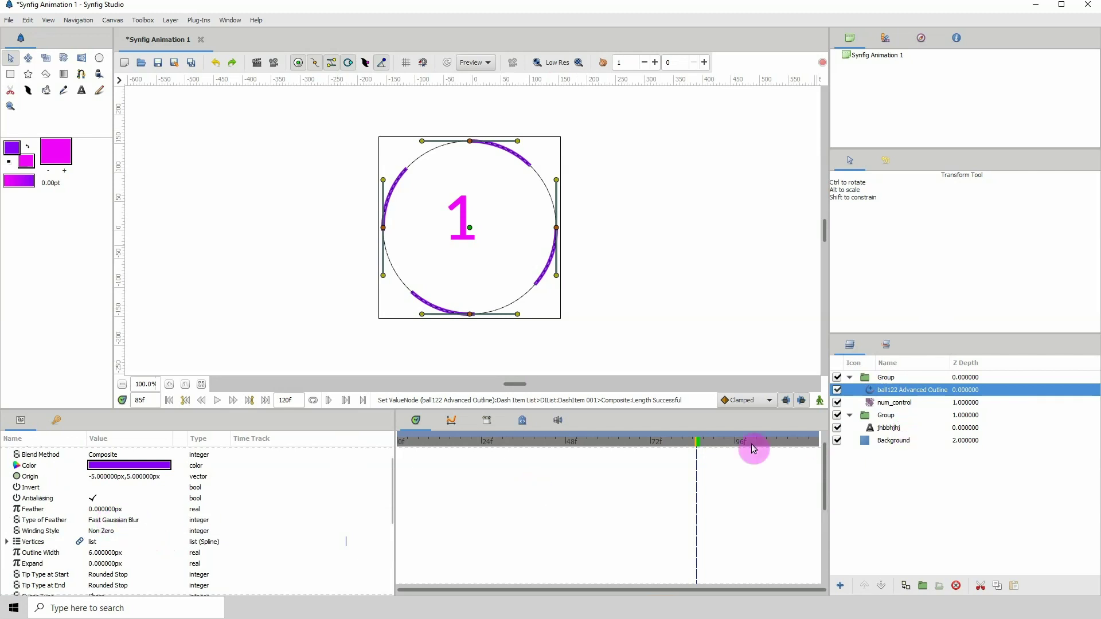
- Set the ring's outline width to 50px
left_click(102, 554)
type("15")
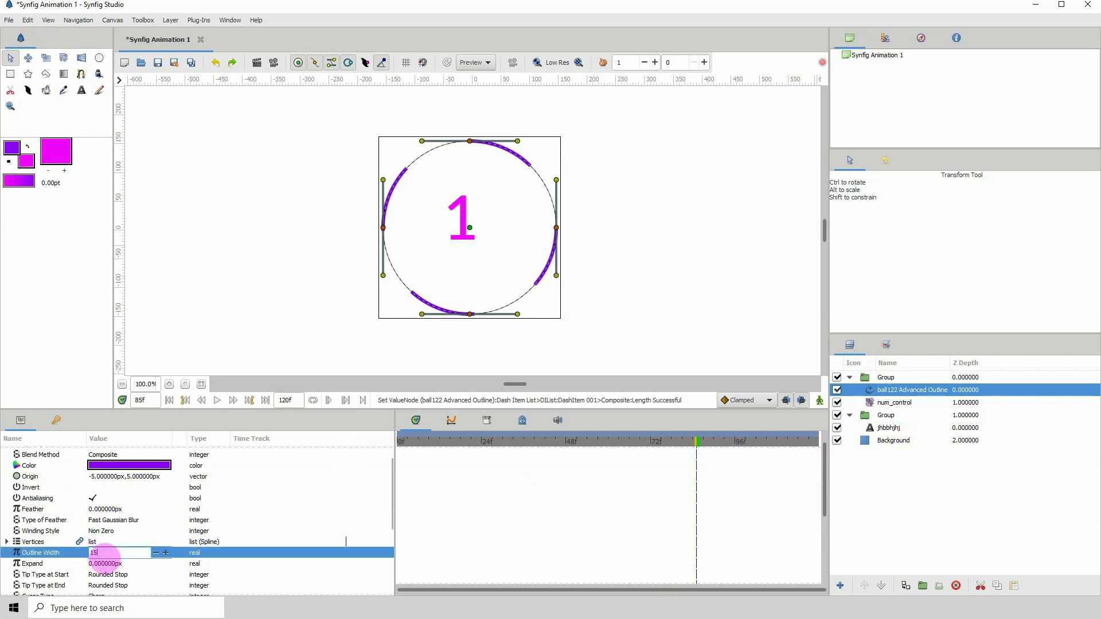
key("Return")
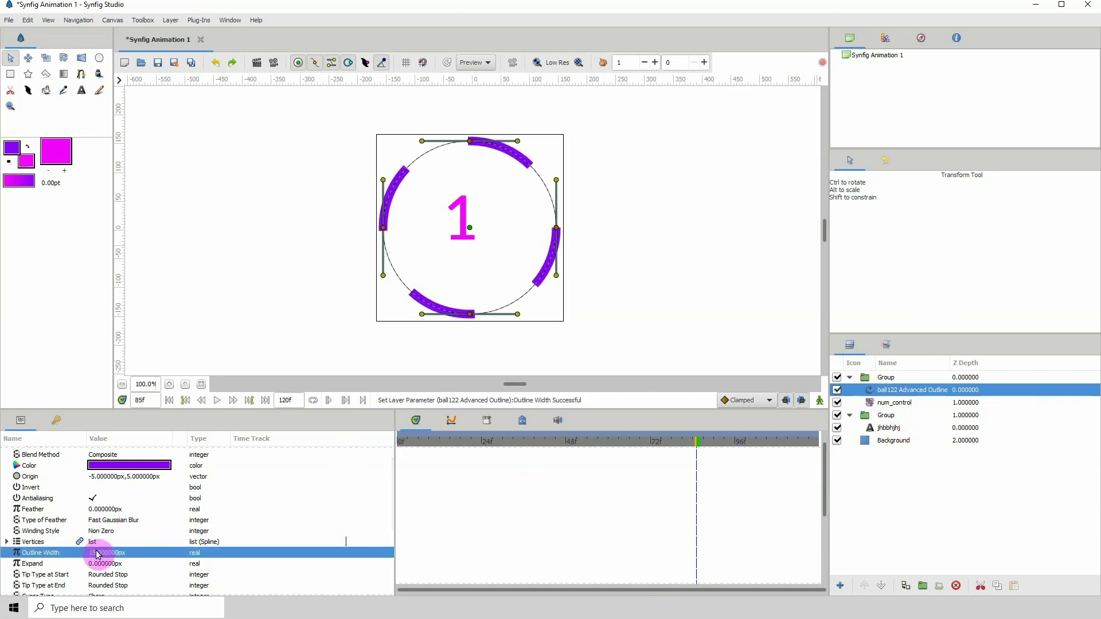
left_click(96, 554)
type("50")
key("Return")
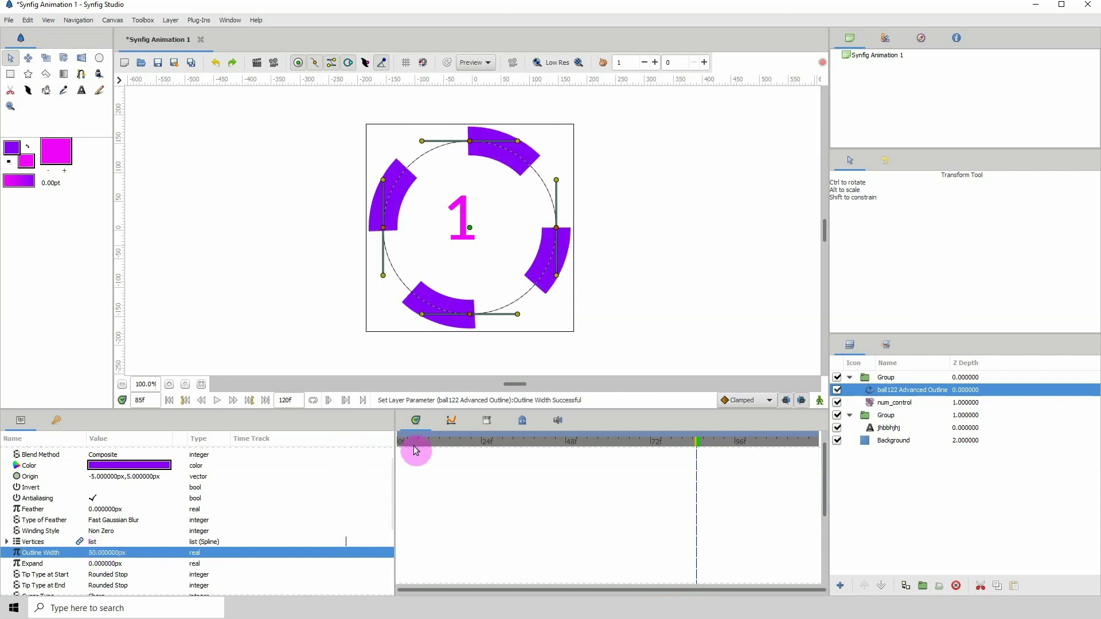
- Move the thick ring's origin to centre it on the digit, then play the countdown
left_click(879, 440)
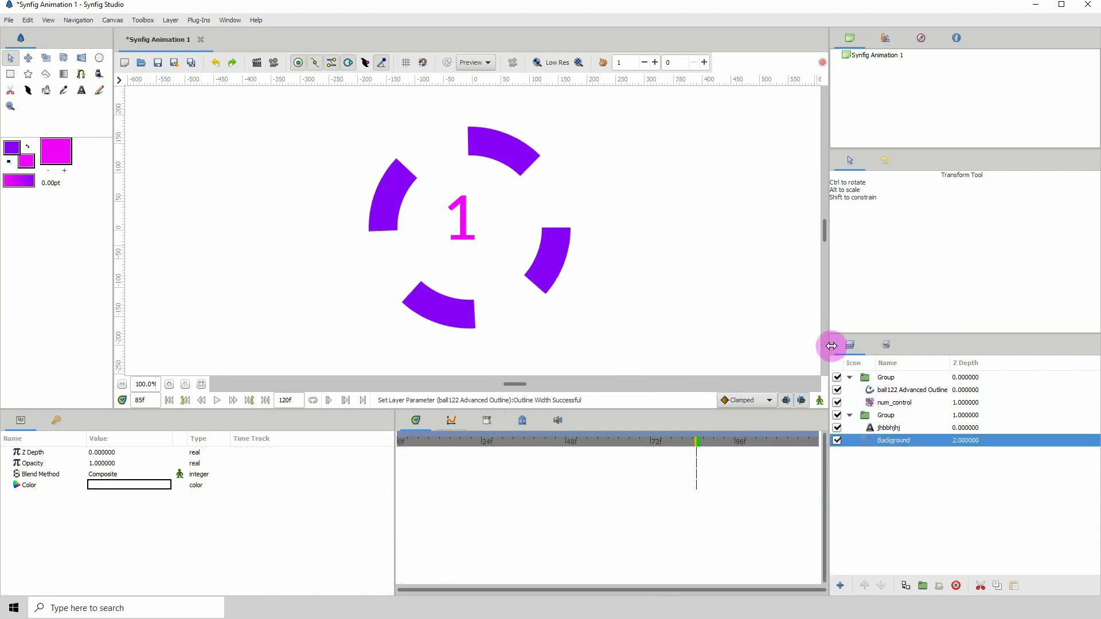
left_click(905, 389)
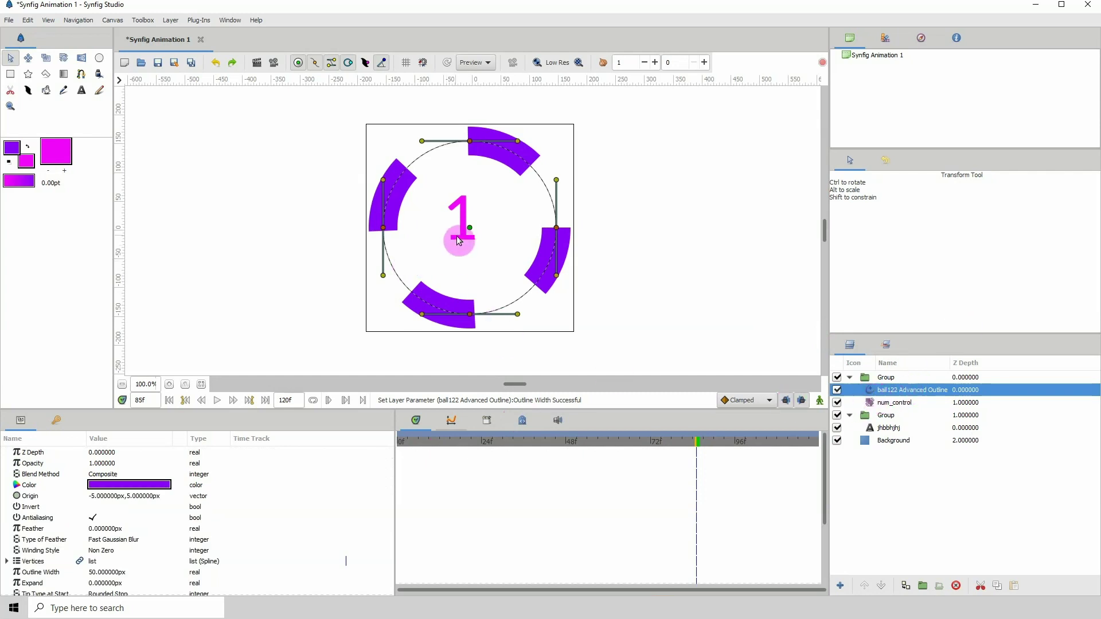
left_click_drag(470, 230, 460, 223)
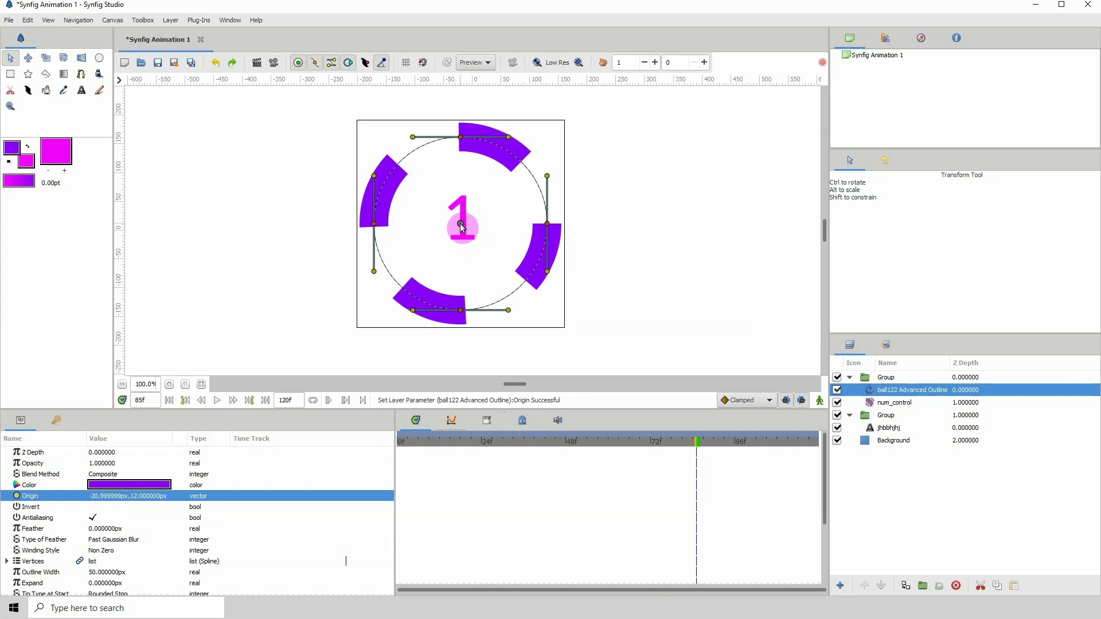
key("space")
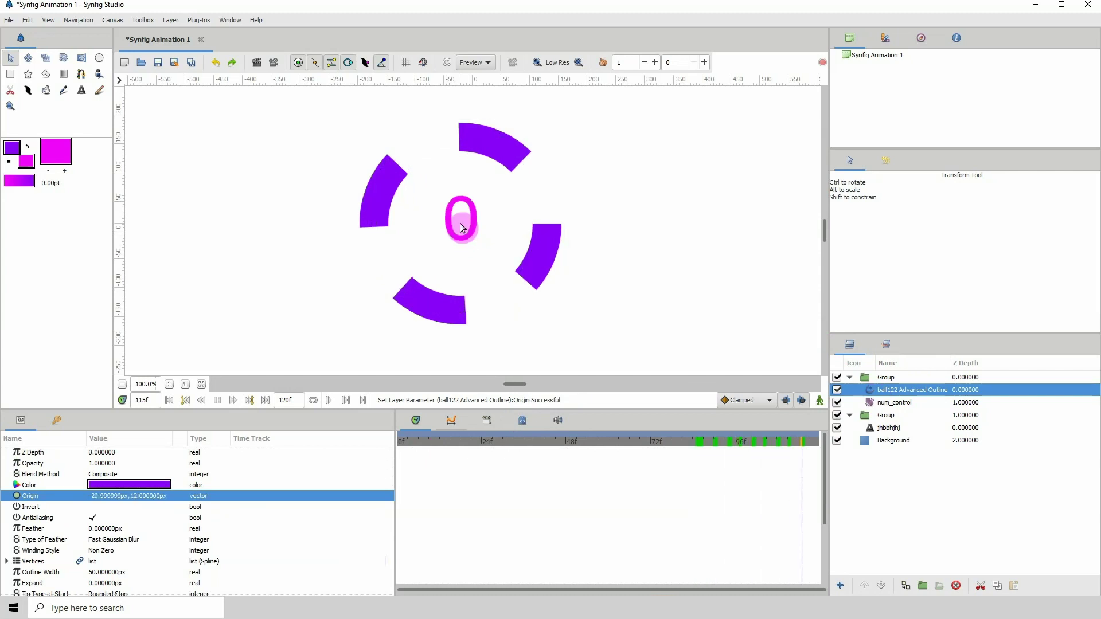